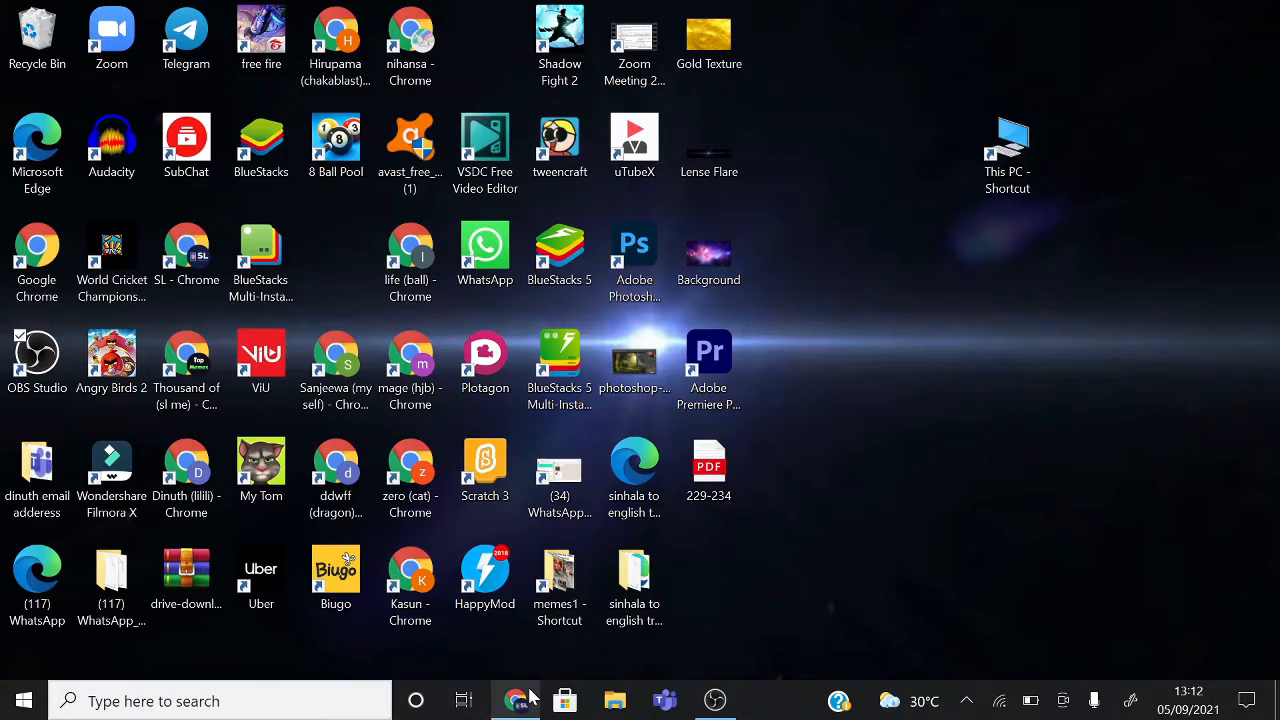
Switch to Chrome and search Google for "wix logo maker"
click(528, 698)
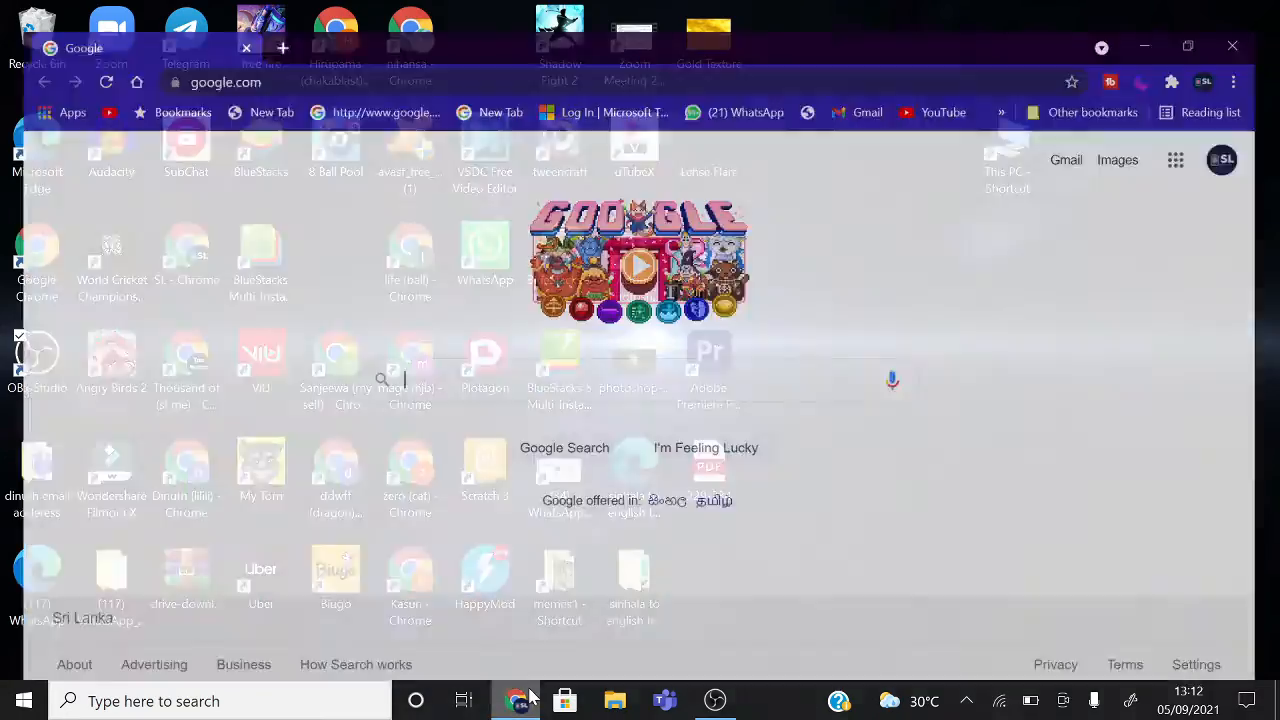
text(wix lo)
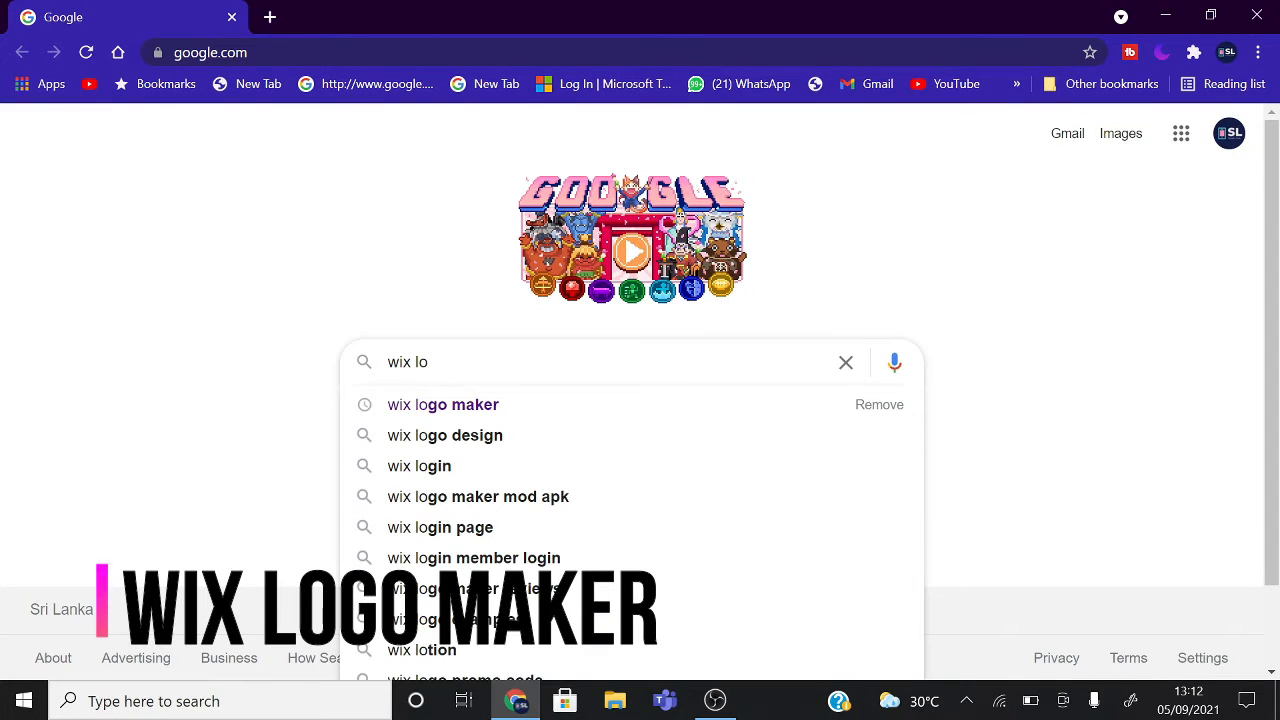
text(go m)
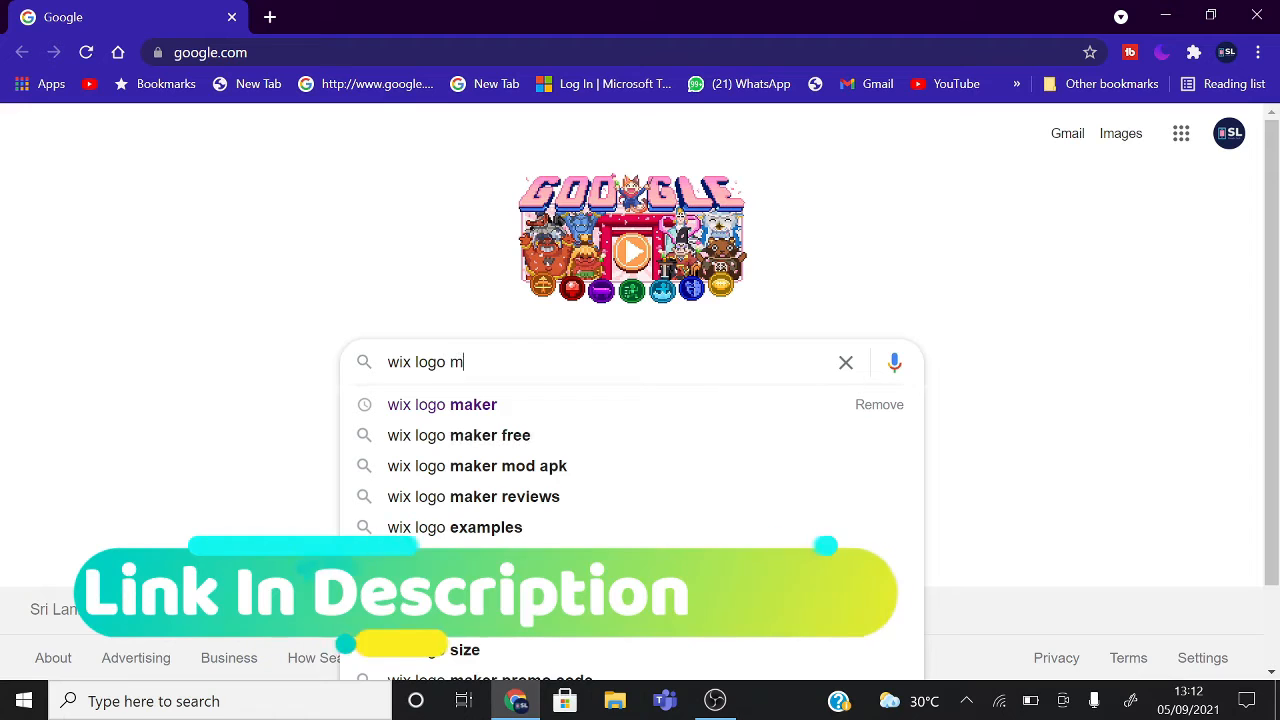
text(aker)
key(Return)
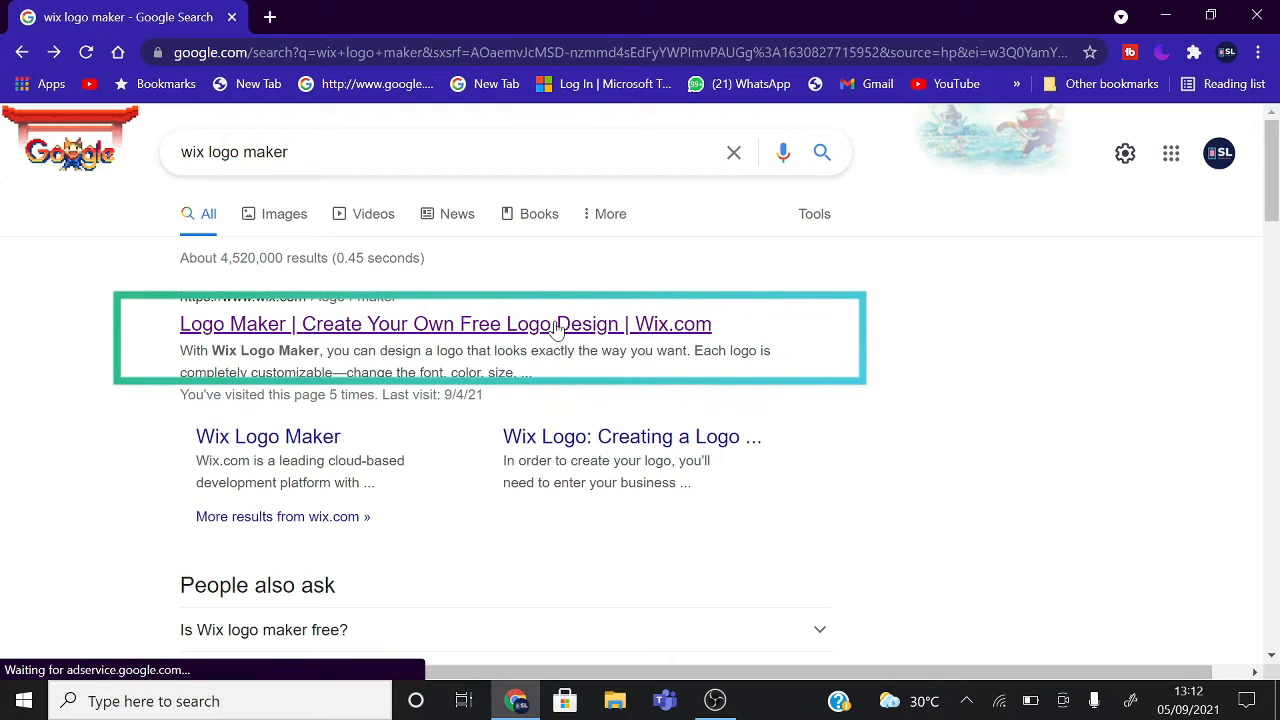
Open the Wix.com Logo Maker search result and start the logo maker
click(358, 326)
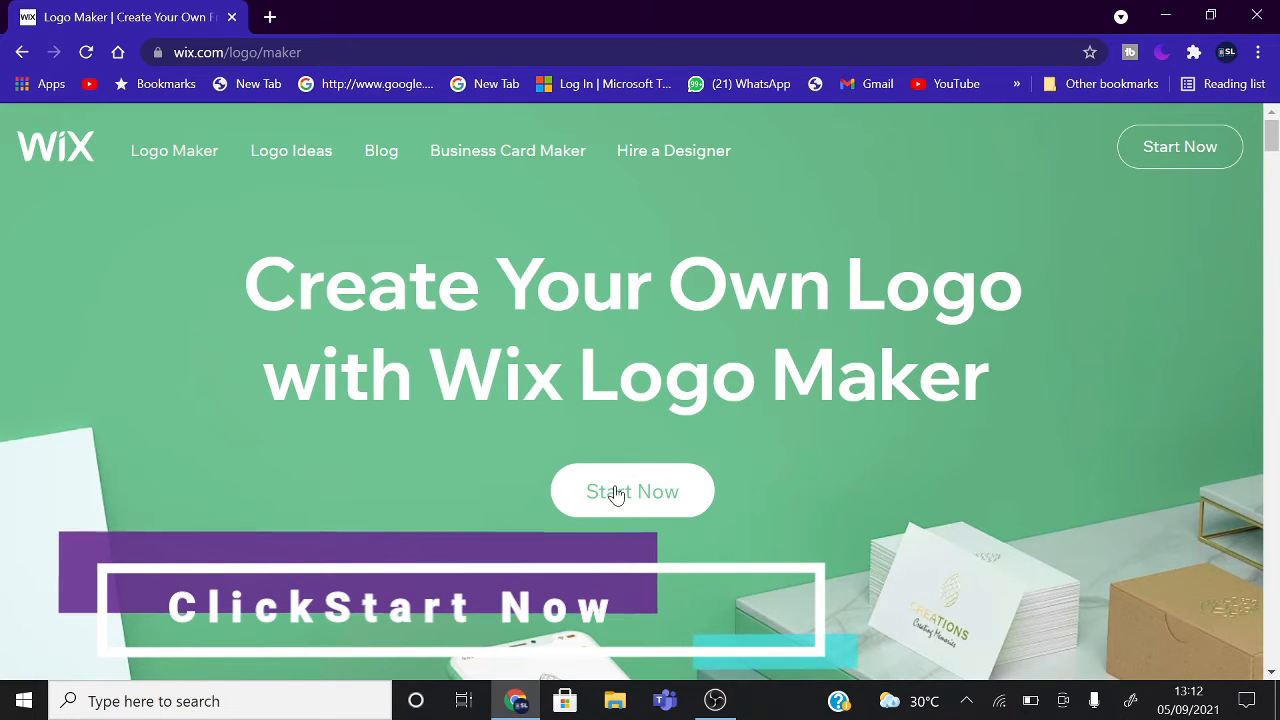
click(616, 493)
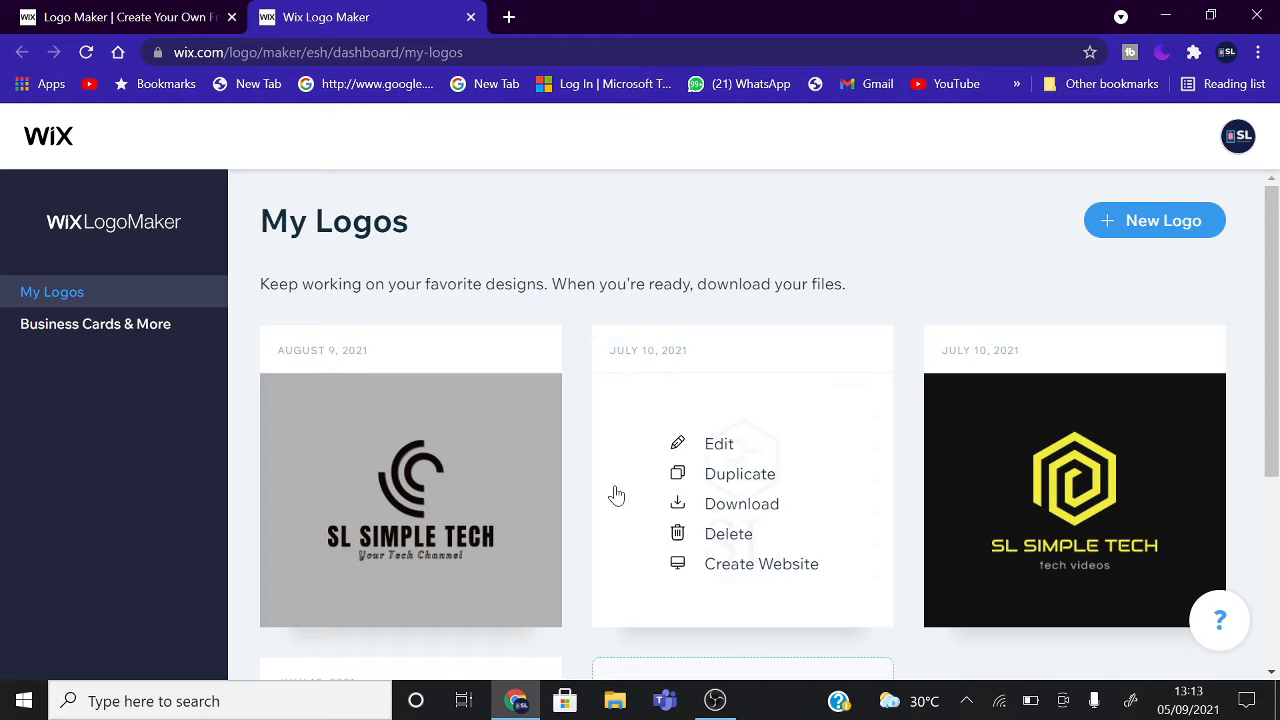
Look through the saved logo designs on the My Logos page
scroll(616, 495, down, 1)
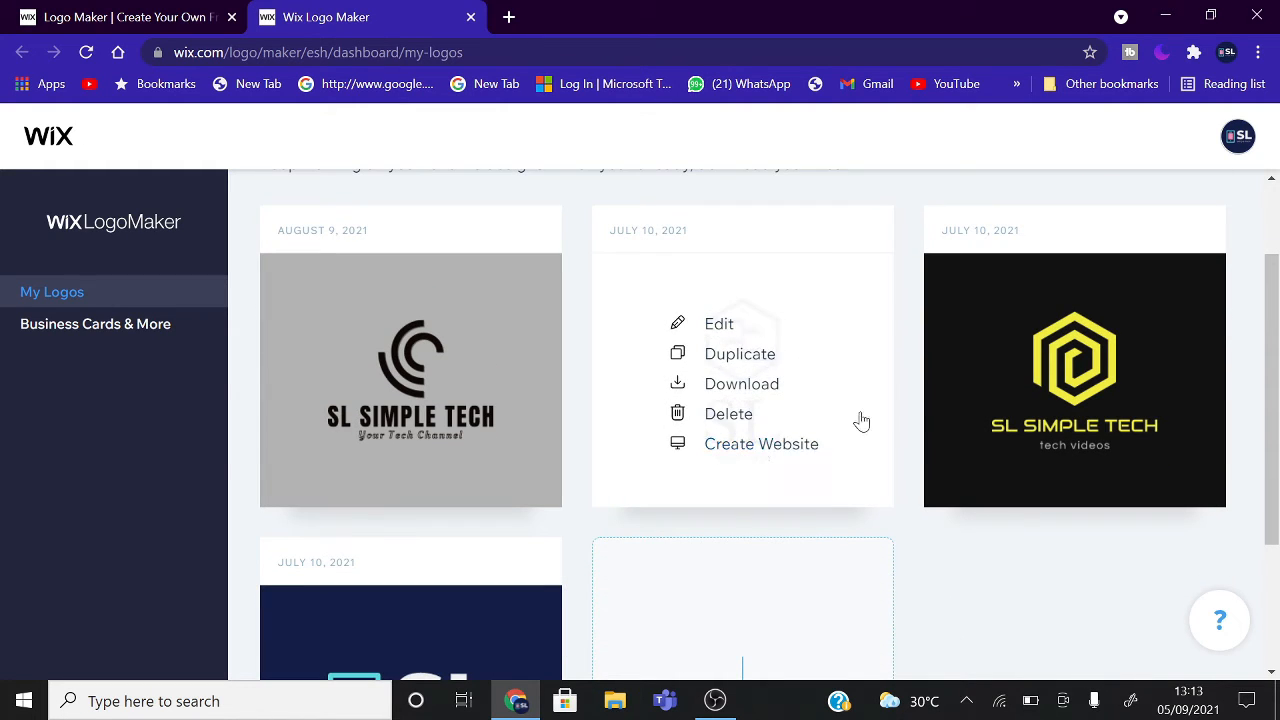
scroll(973, 602, down, 2)
scroll(971, 600, up, 1)
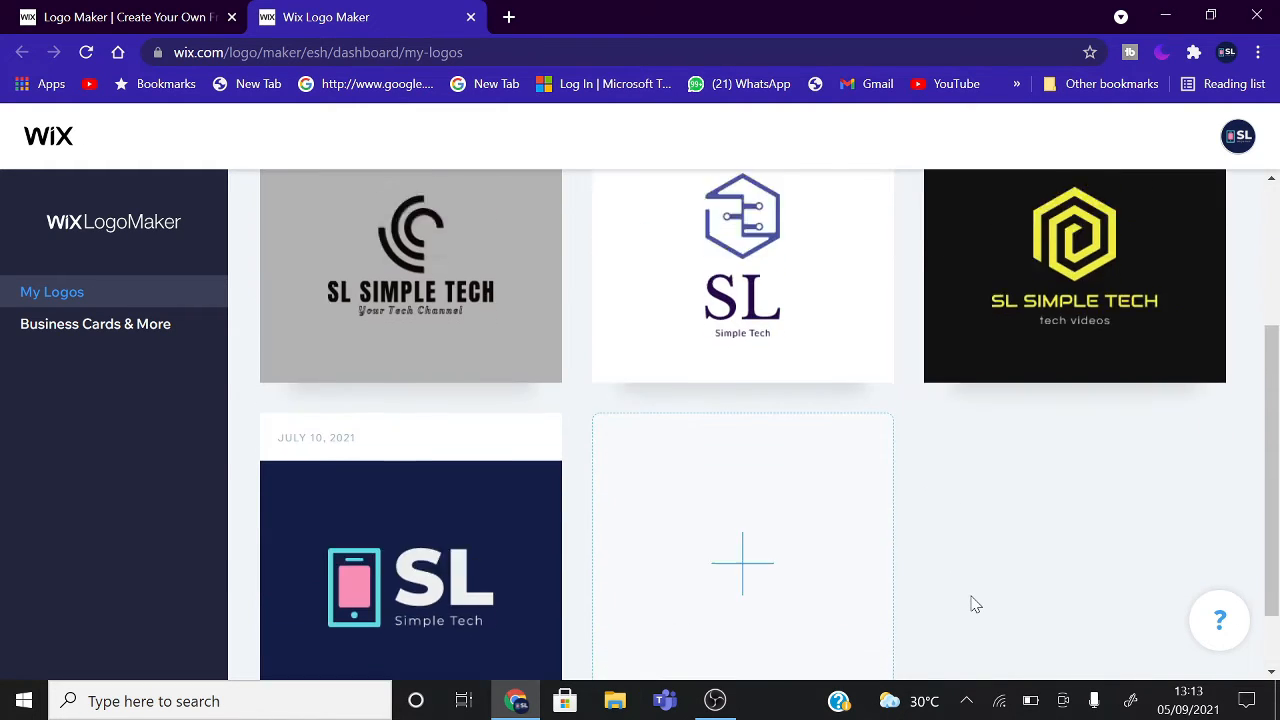
scroll(971, 600, down, 1)
mouse_move(545, 418)
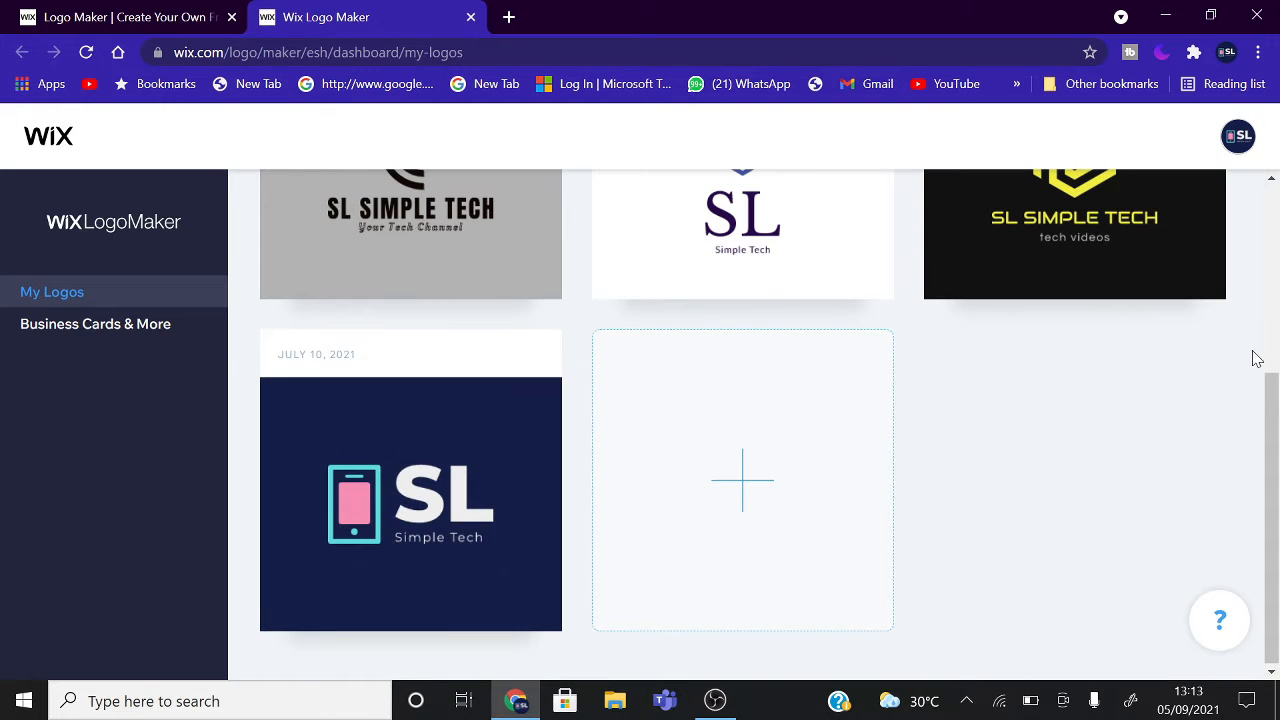
scroll(1022, 372, up, 1)
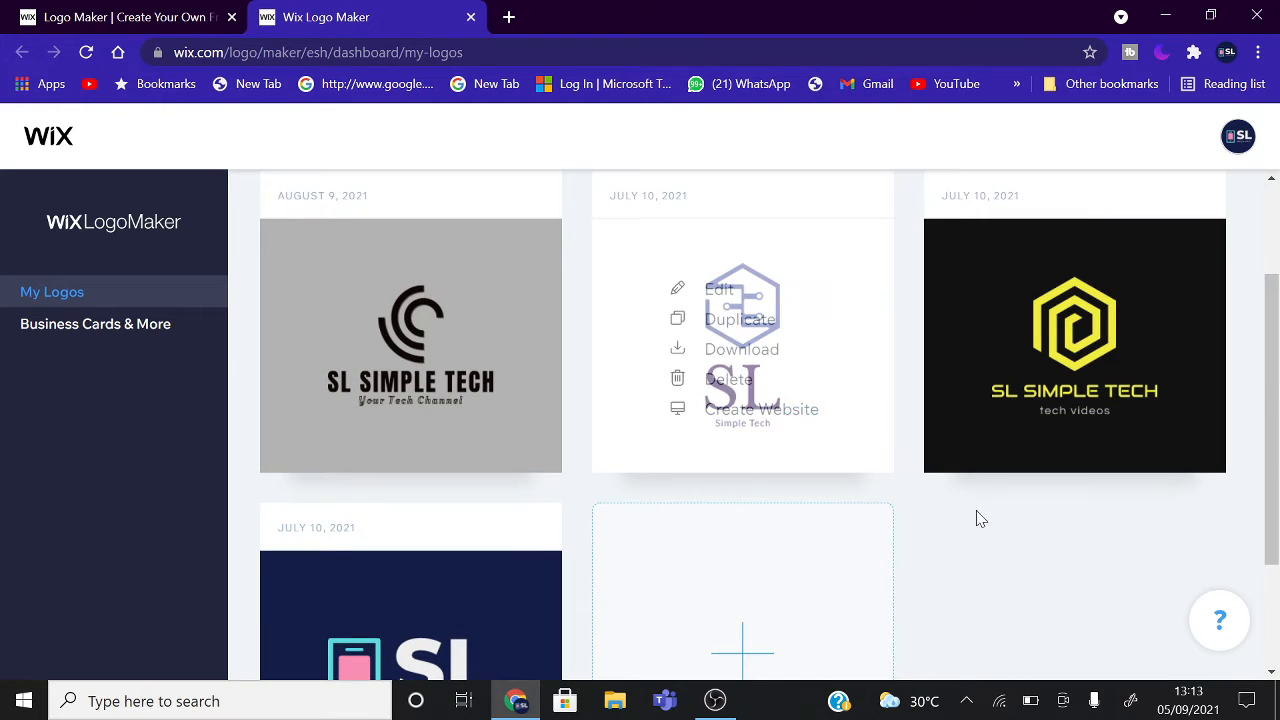
scroll(978, 518, down, 1)
scroll(980, 520, up, 3)
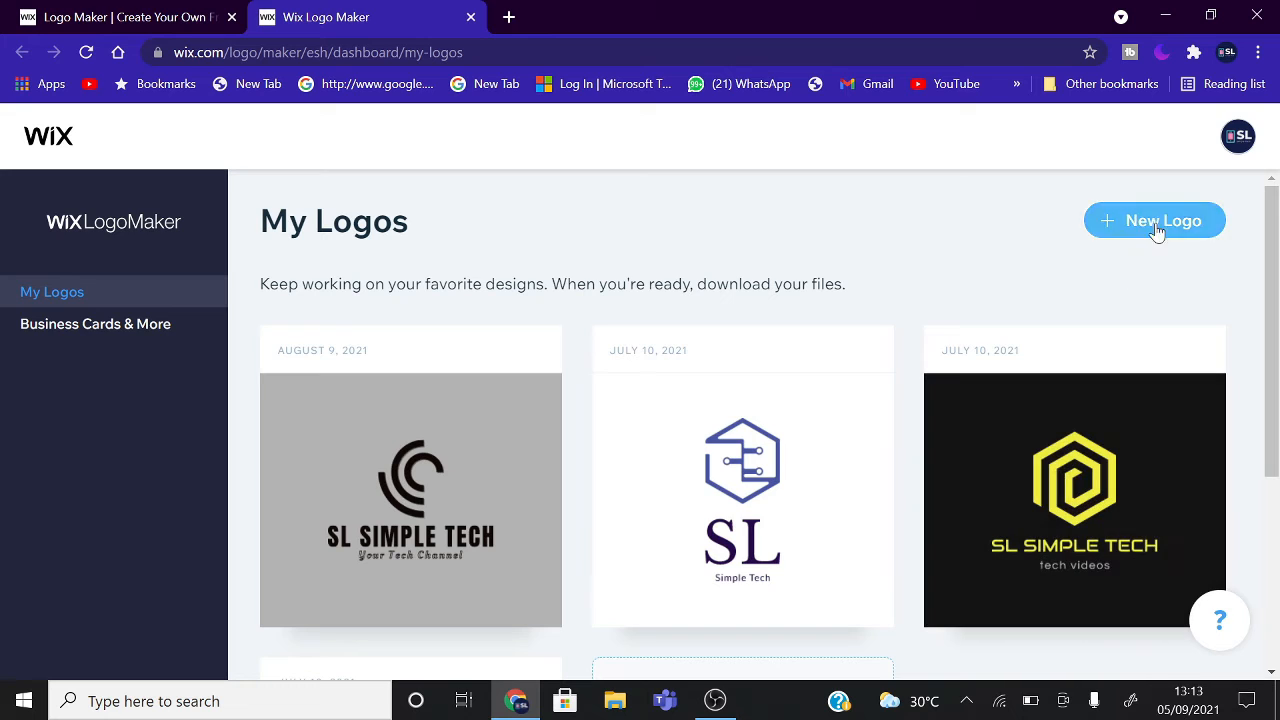
Start a new logo and choose to create it yourself rather than hire a designer
click(1170, 219)
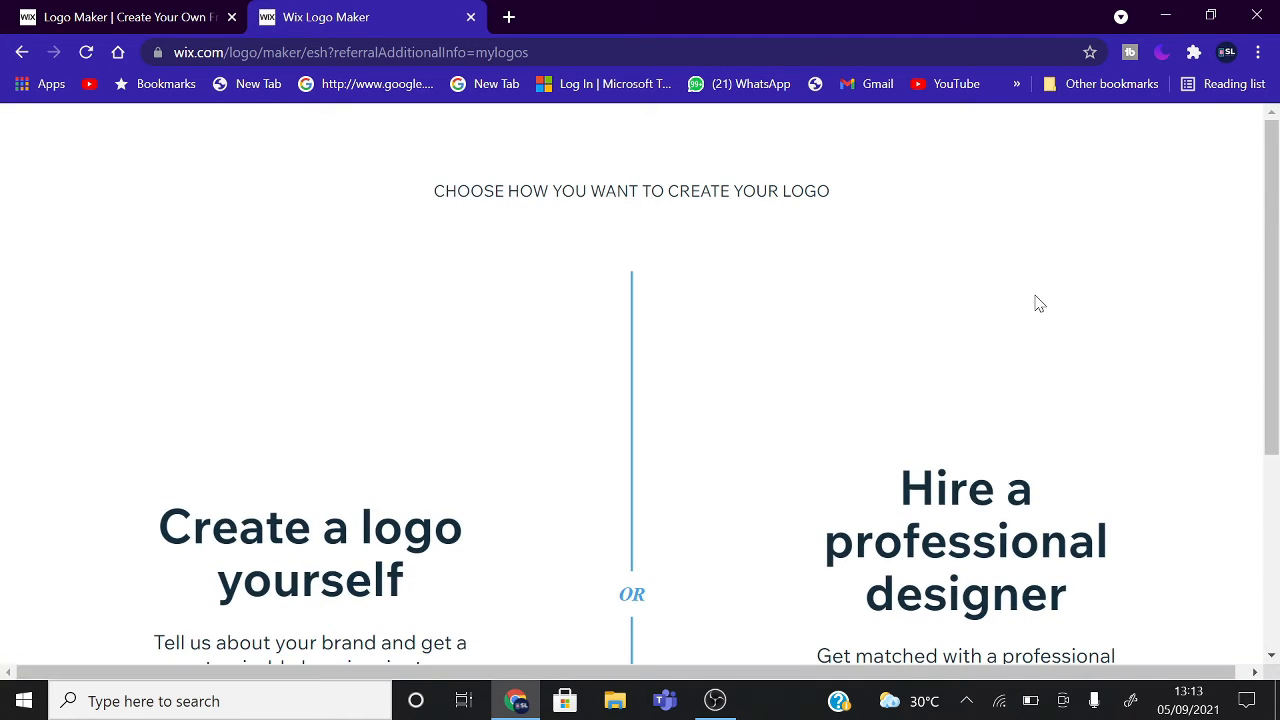
scroll(720, 412, down, 3)
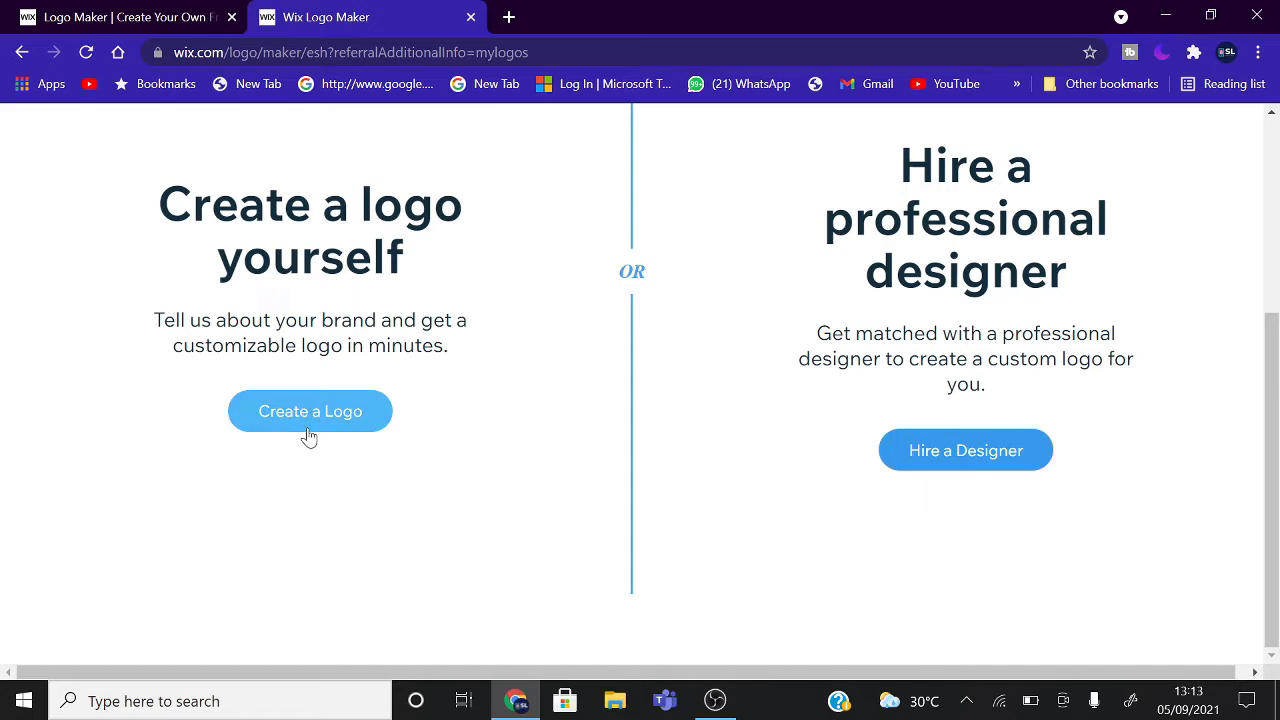
click(265, 428)
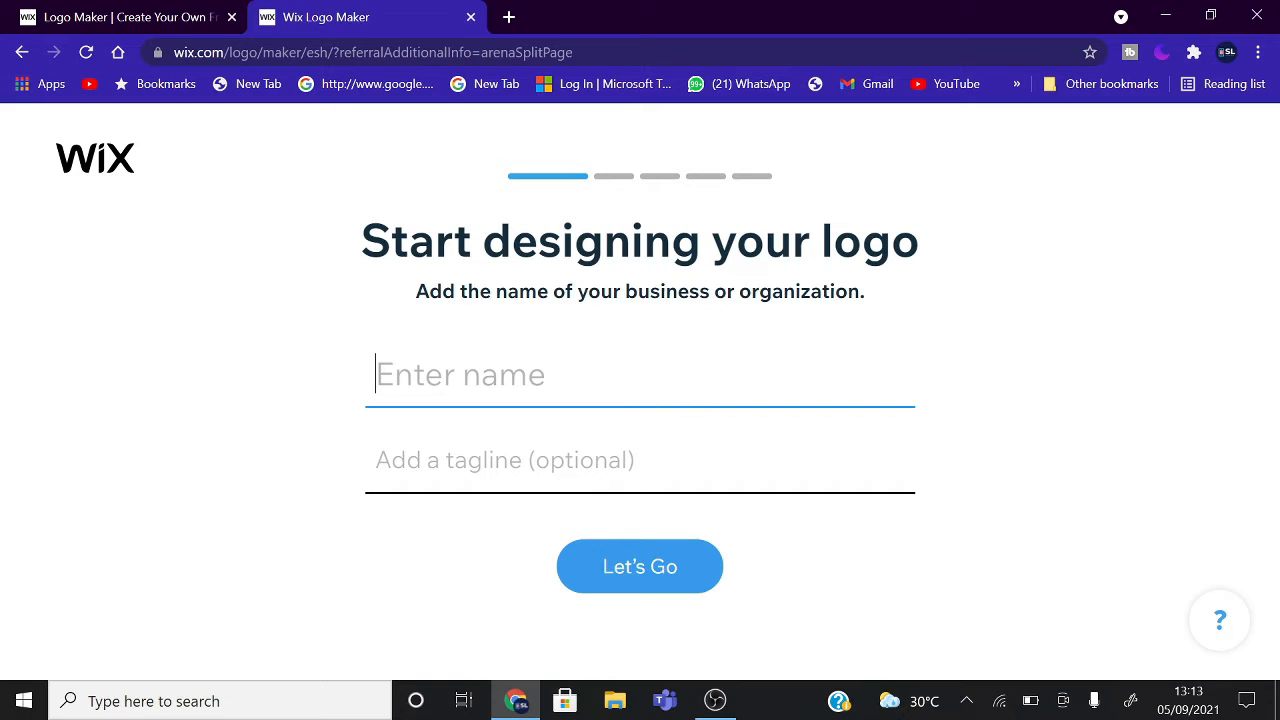
Enter "Sl SImple Tech" as the business name and "Your Tech World" as the tagline, and submit them
text(Sl Slm)
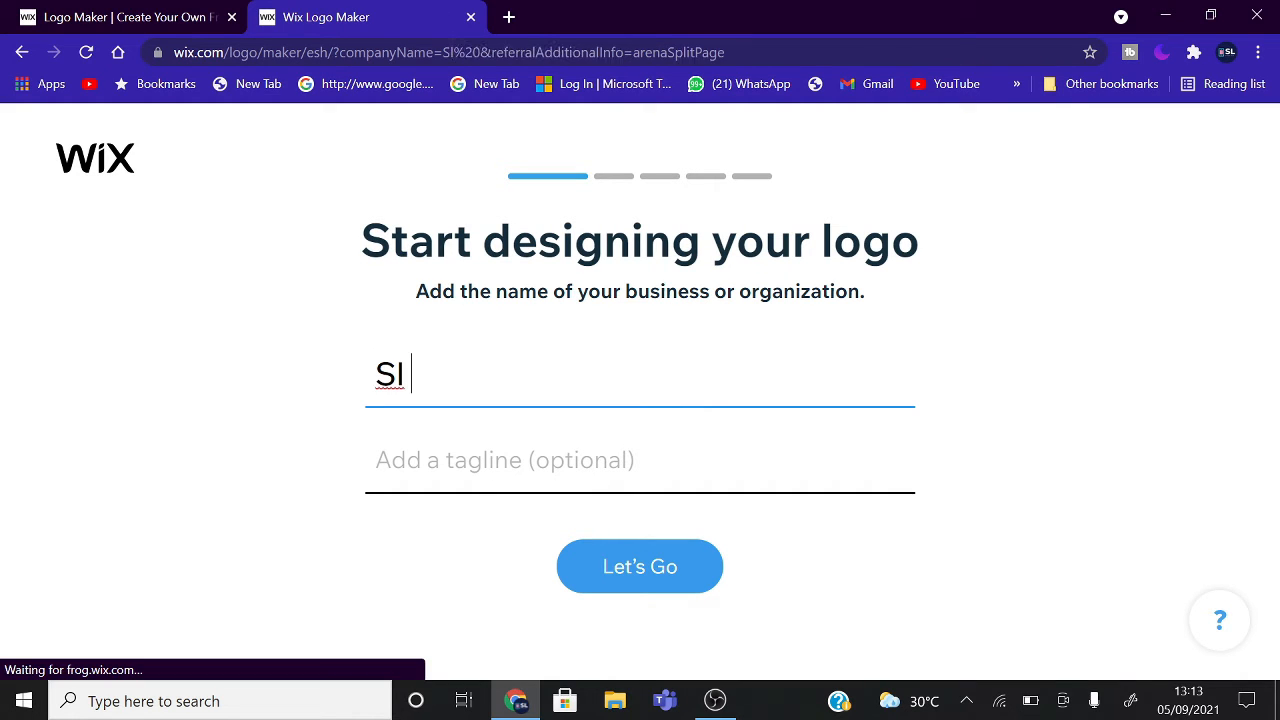
text(ple )
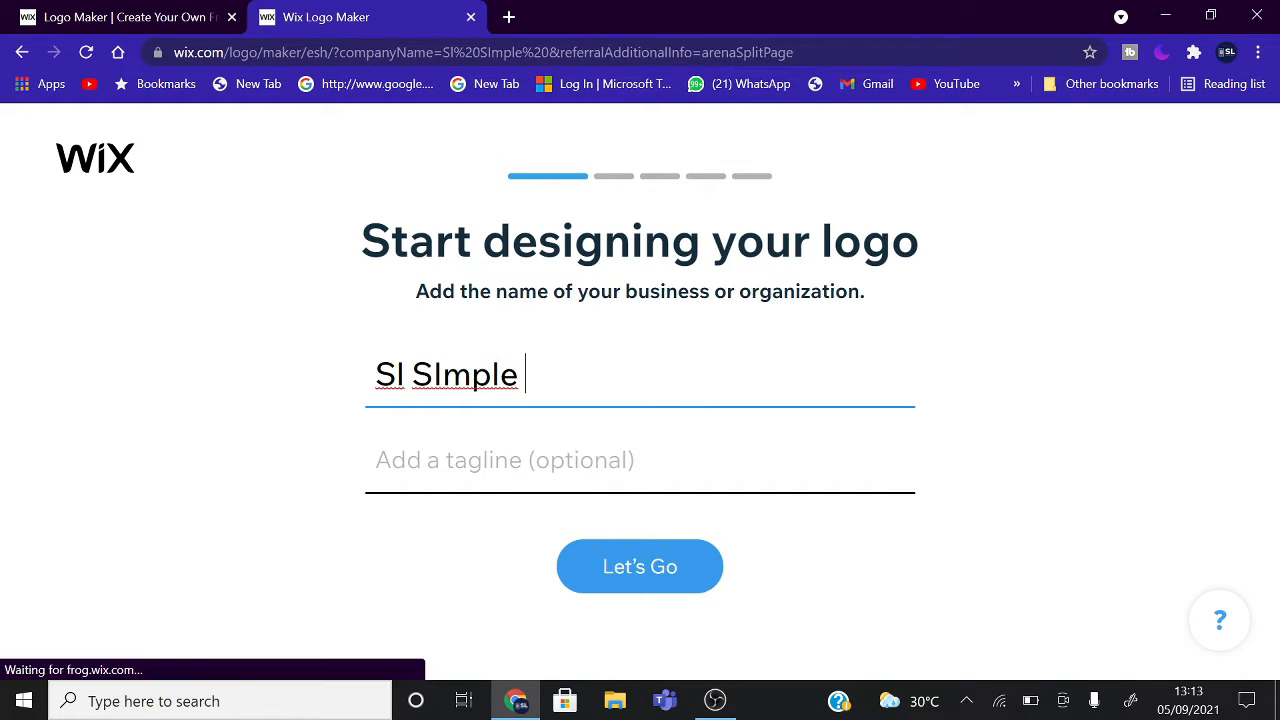
text(Tech)
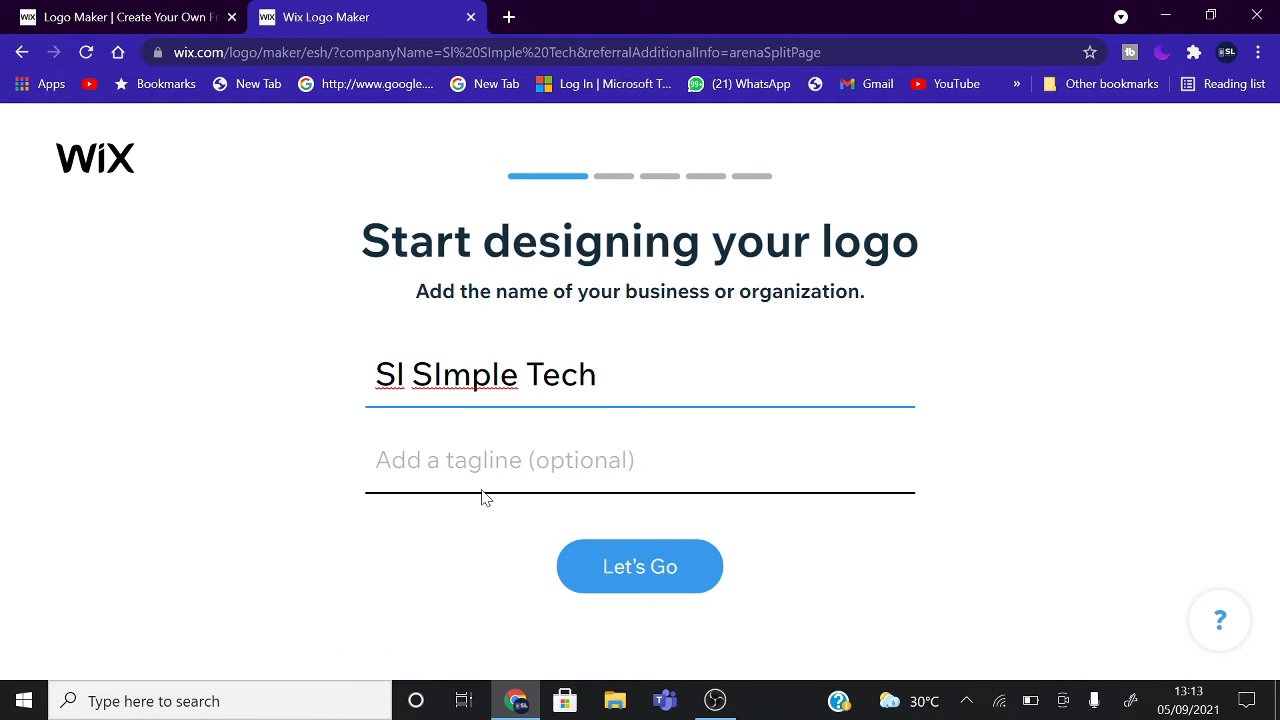
click(505, 461)
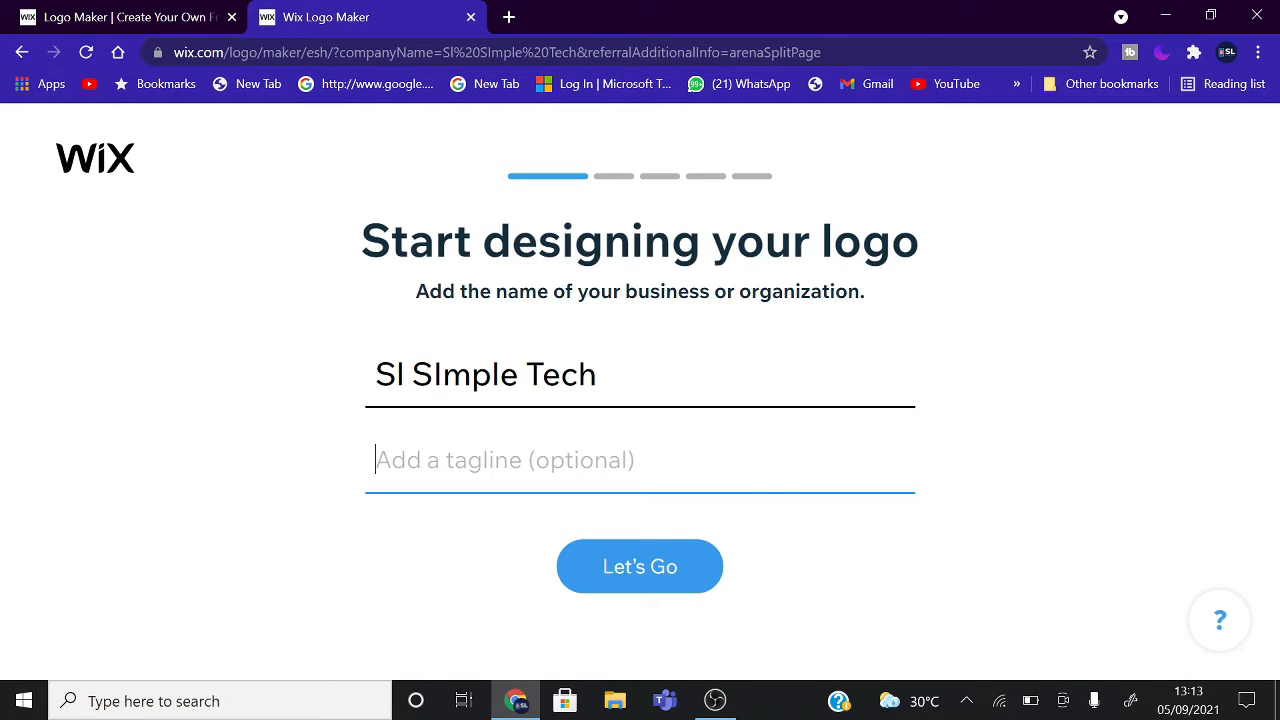
text(You)
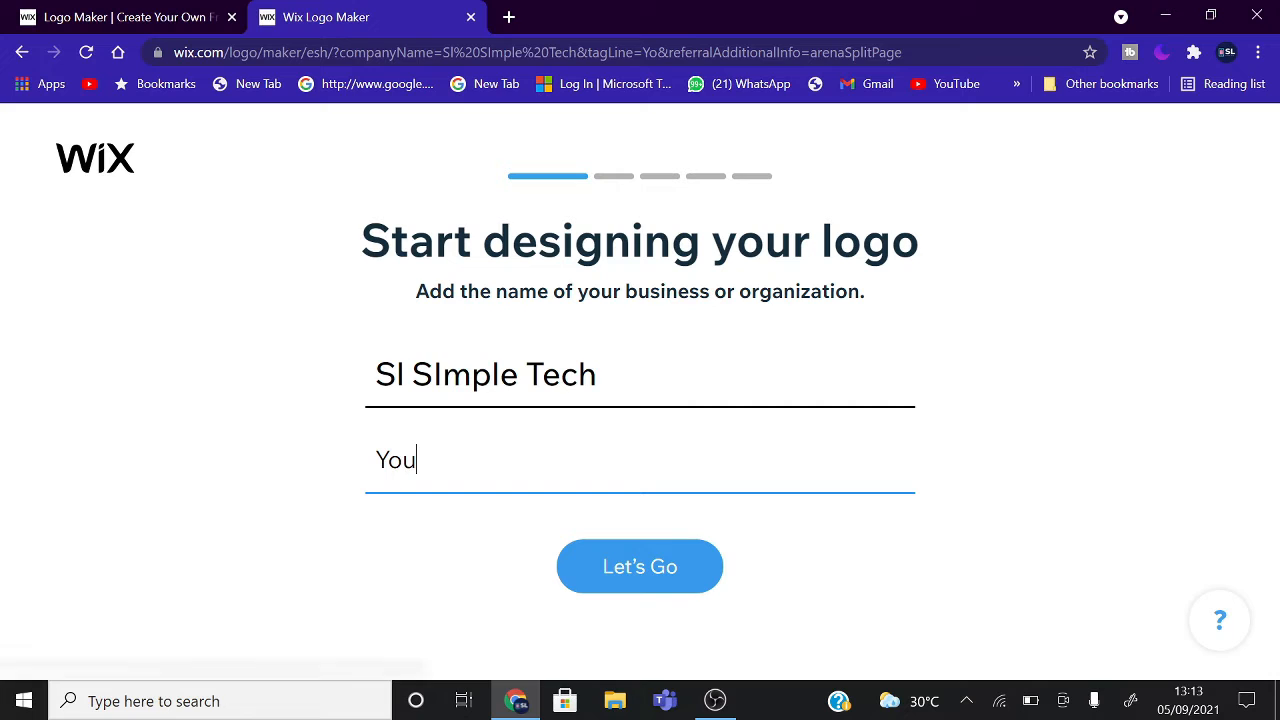
text(r Tec)
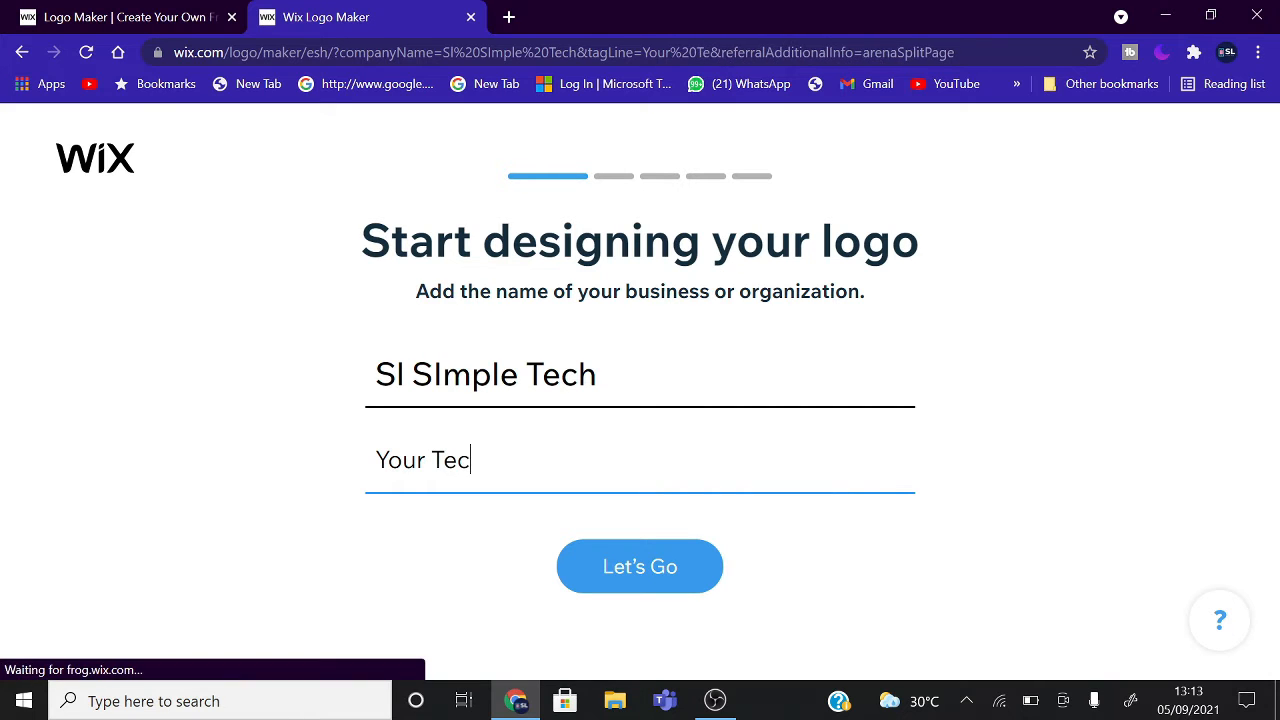
text(h Wor)
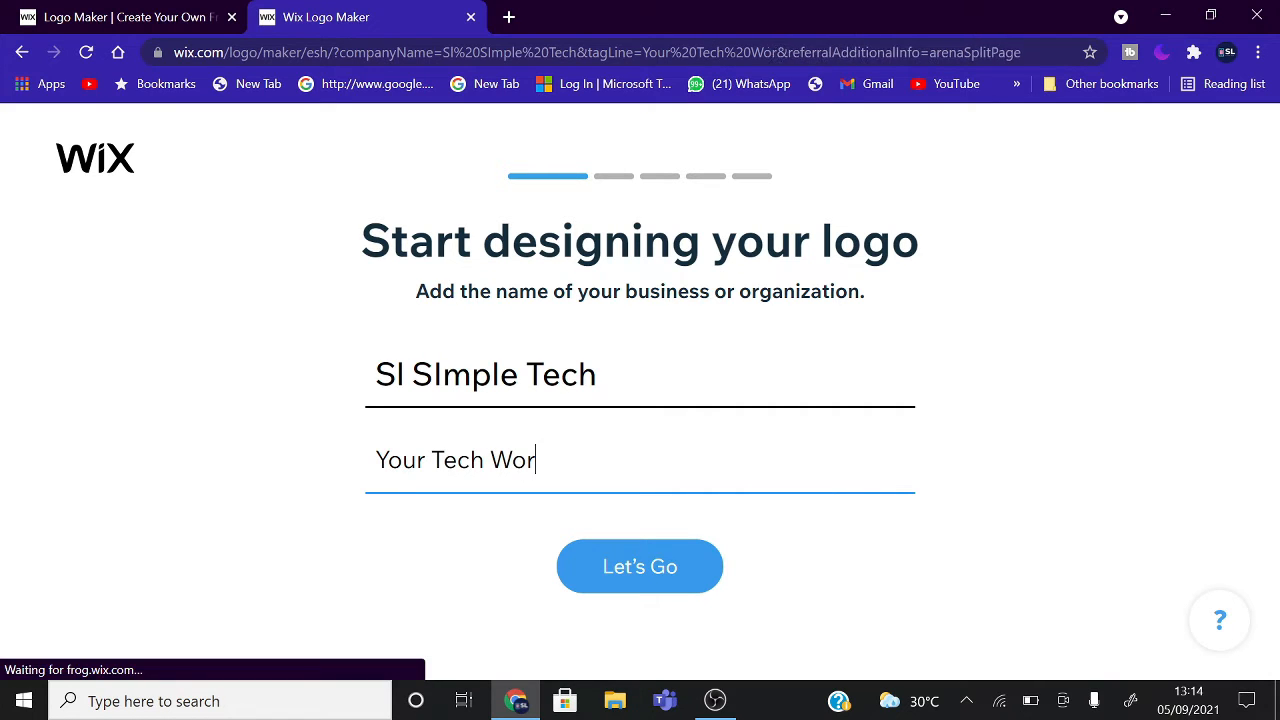
text(ld)
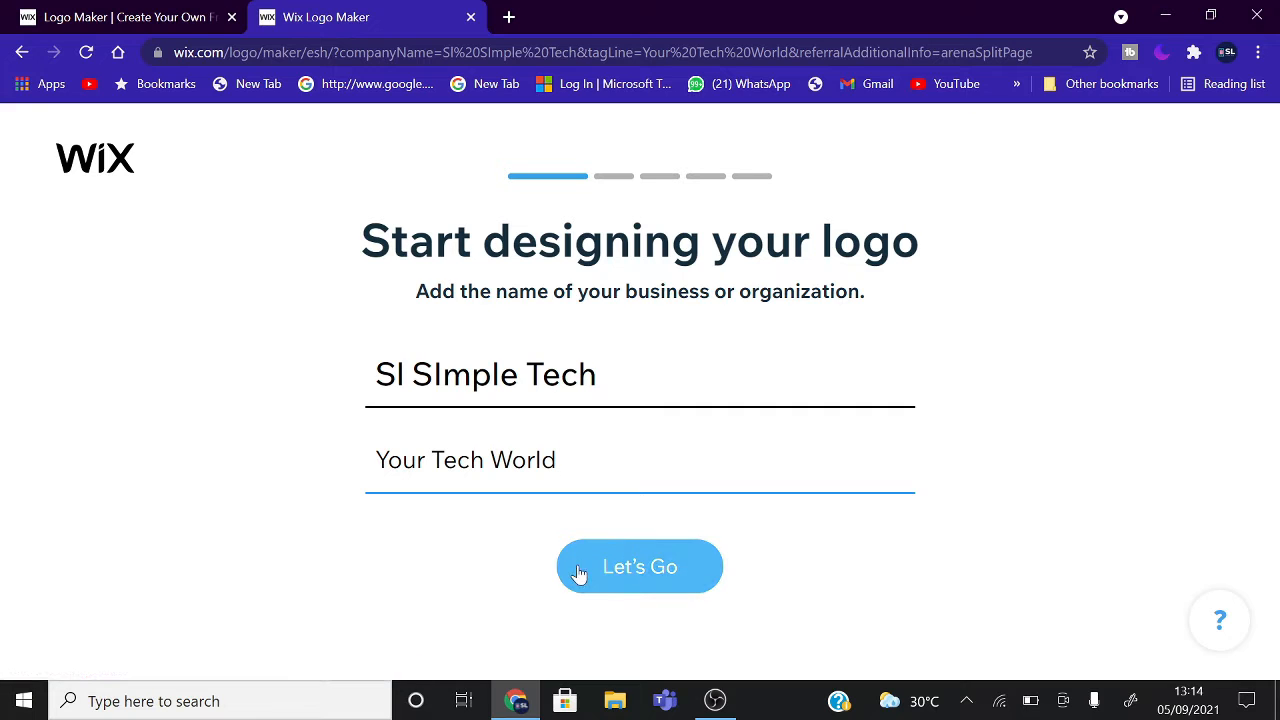
click(622, 566)
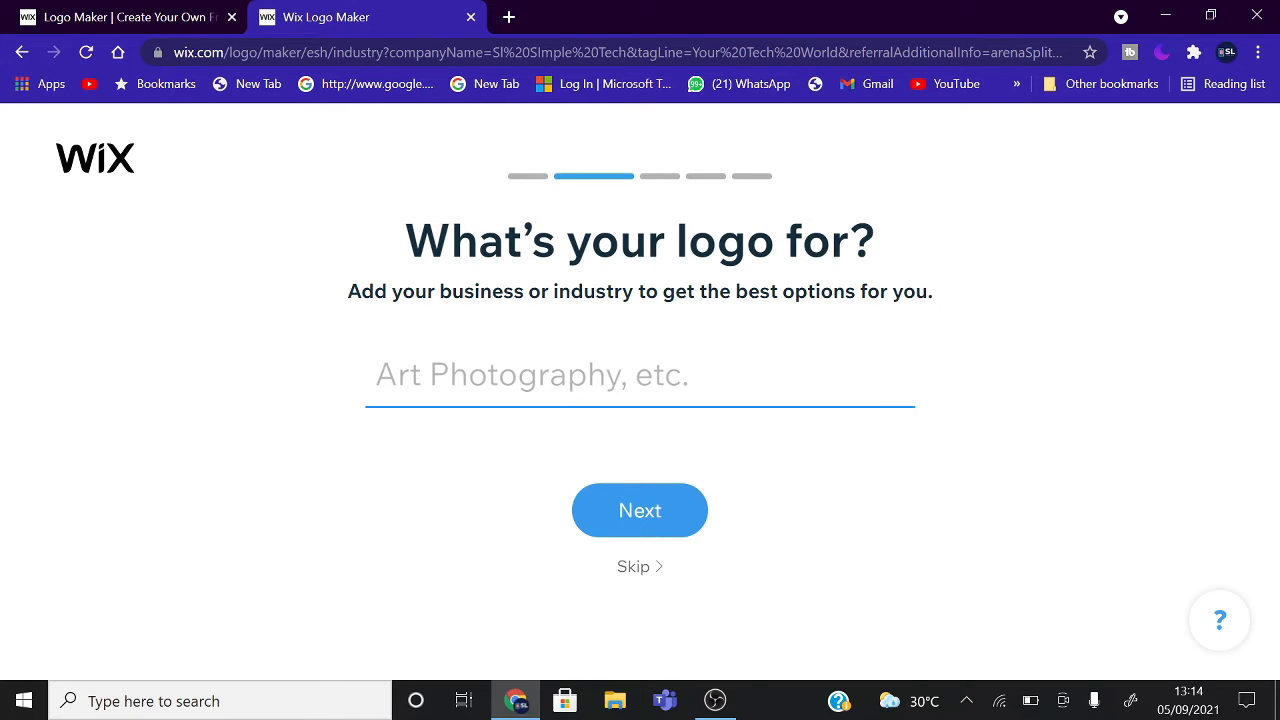
Set the logo's industry to YouTube Tech Channel and continue to the look and feel question
text(yo)
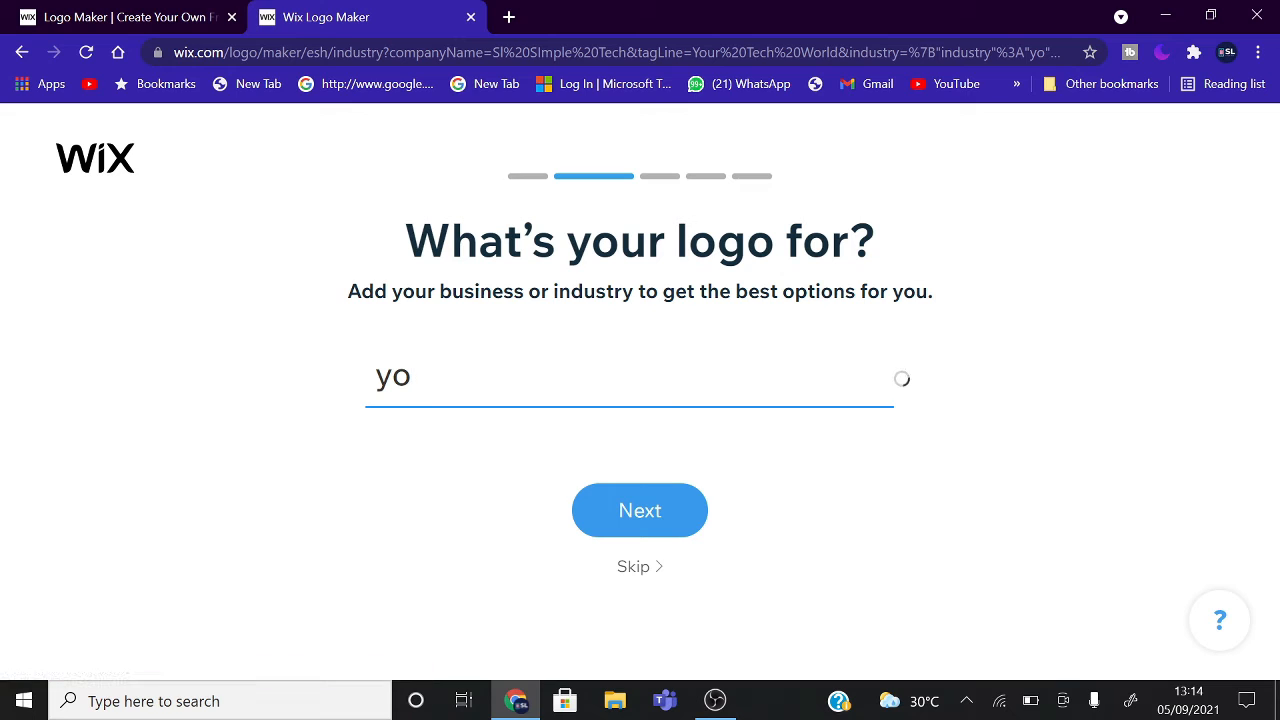
text(utube)
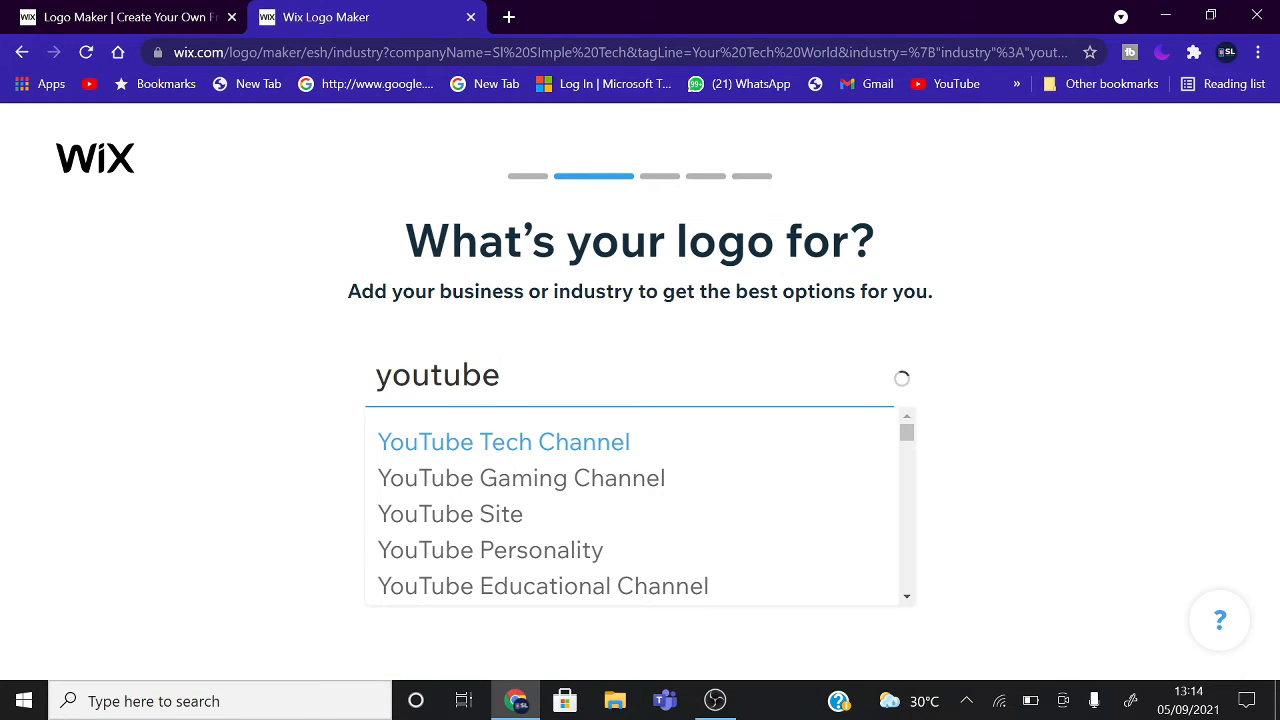
click(455, 446)
click(619, 518)
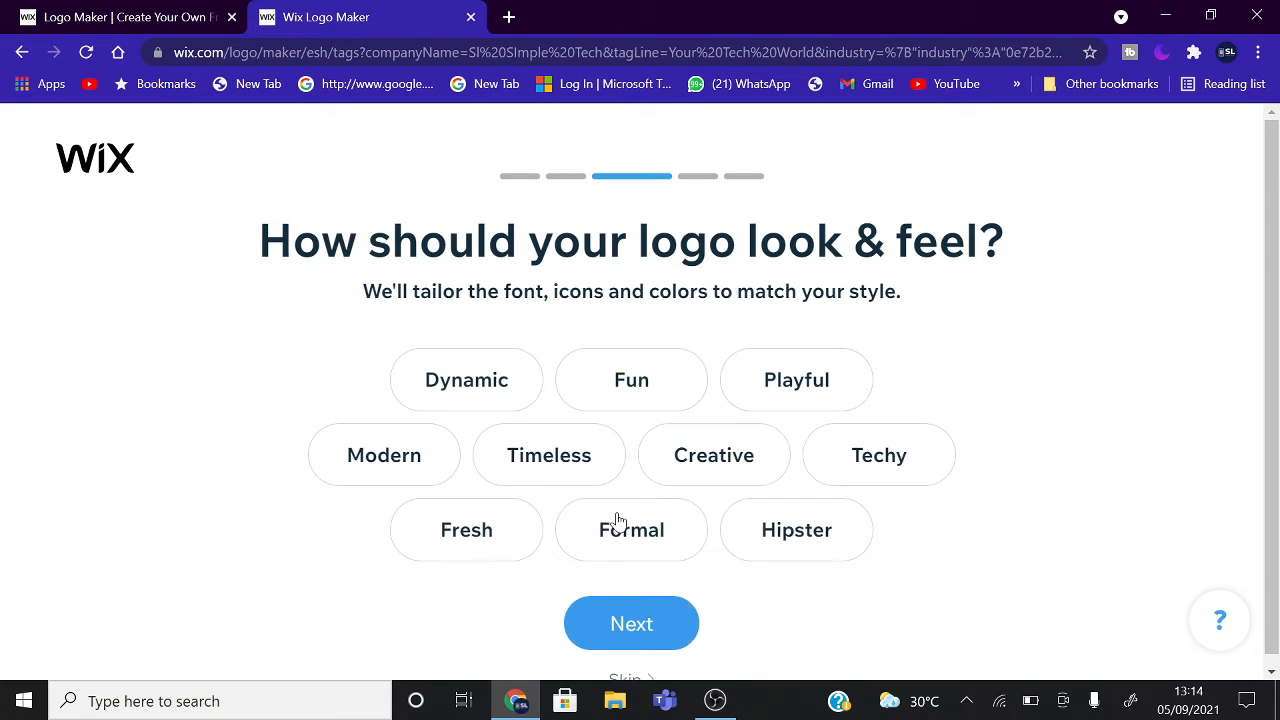
Choose the Dynamic, Playful, Modern, Creative, Techy, Fresh and Formal styles for the logo, leaving Fun unselected, and continue
click(466, 398)
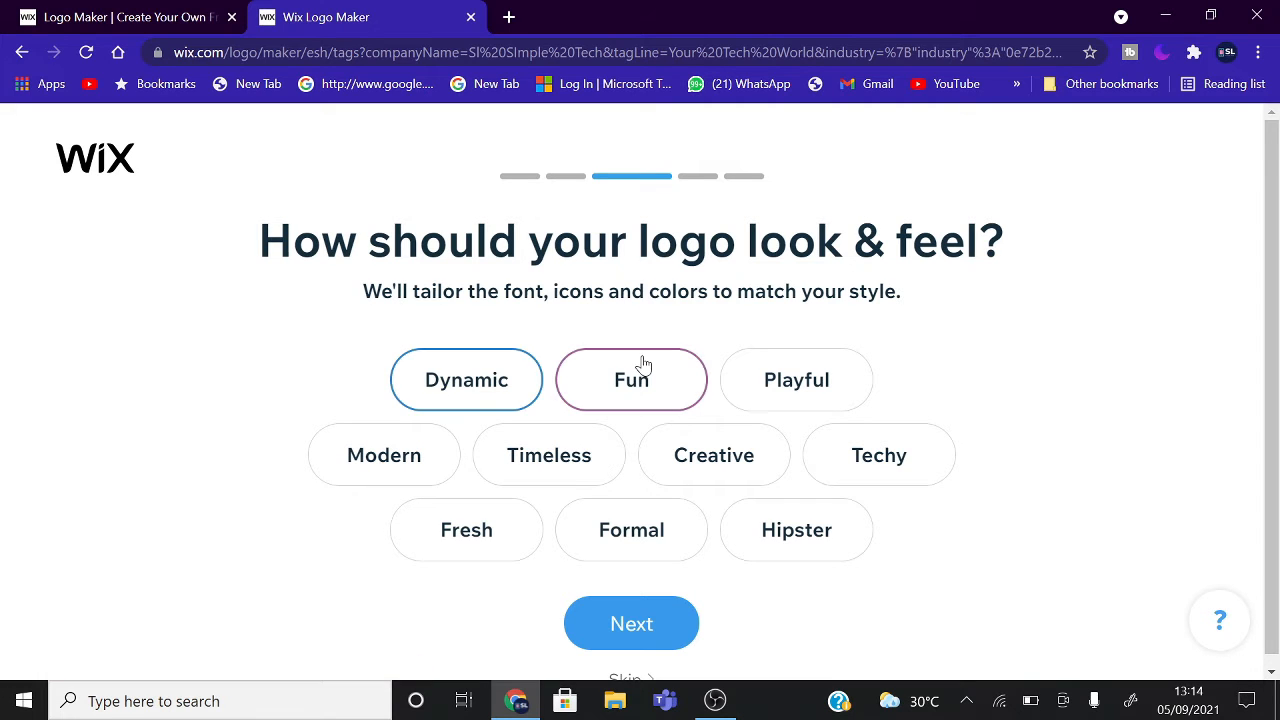
click(640, 370)
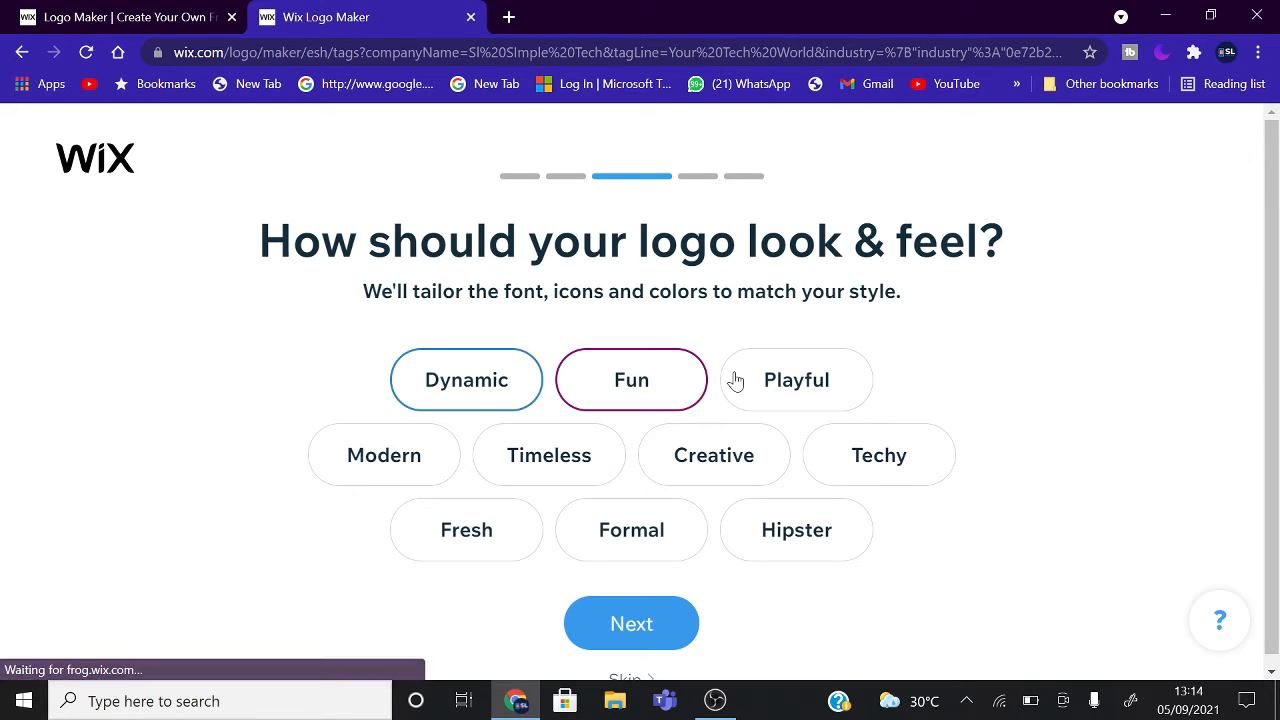
click(737, 466)
click(897, 460)
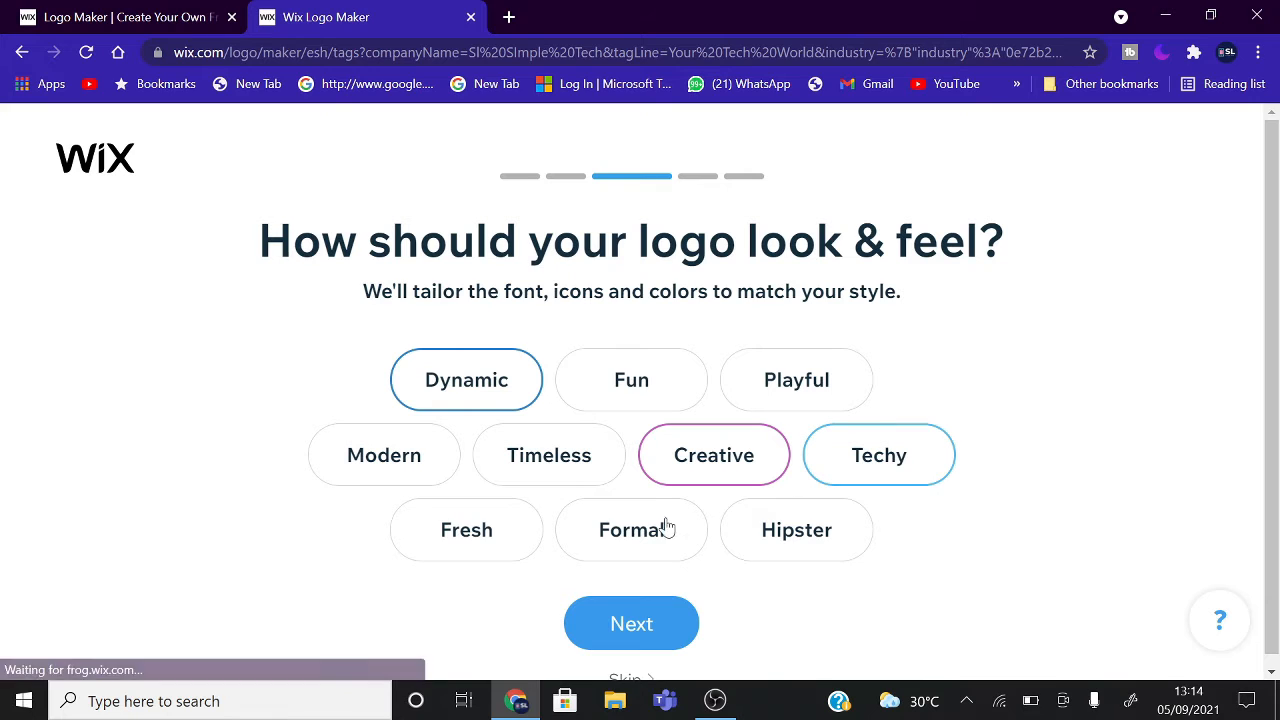
click(484, 520)
click(392, 476)
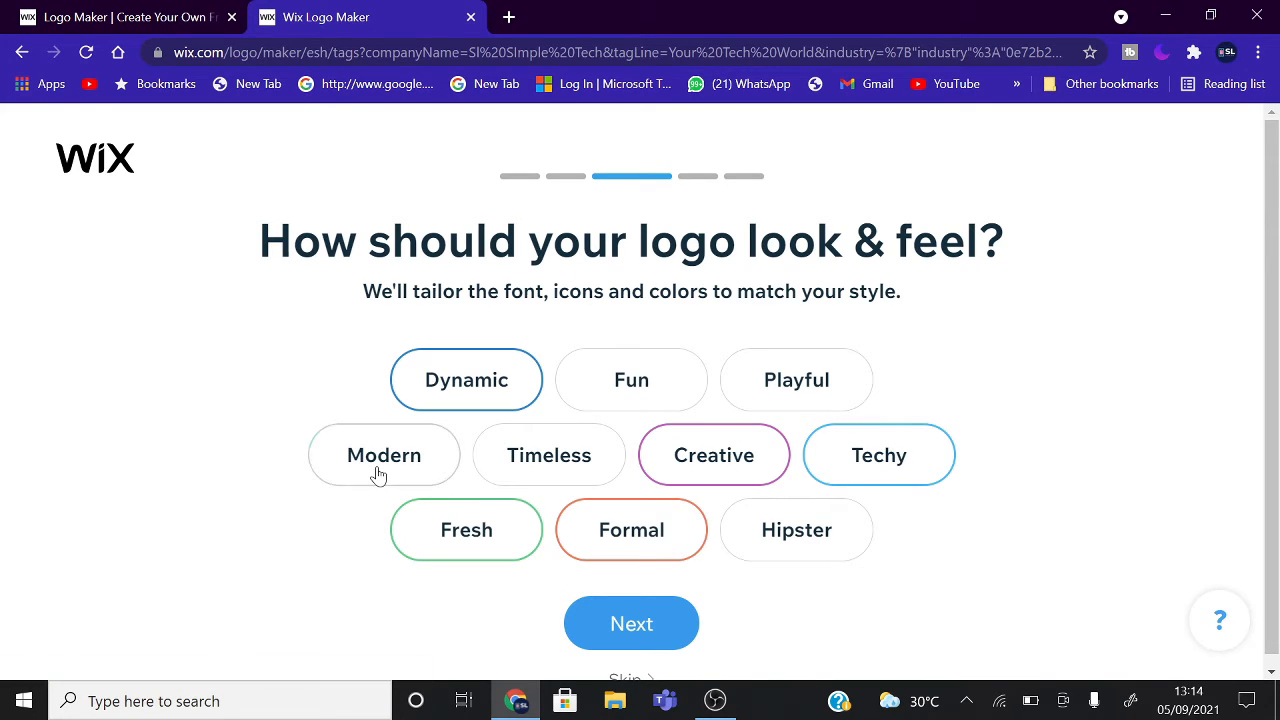
click(762, 395)
scroll(686, 574, down, 1)
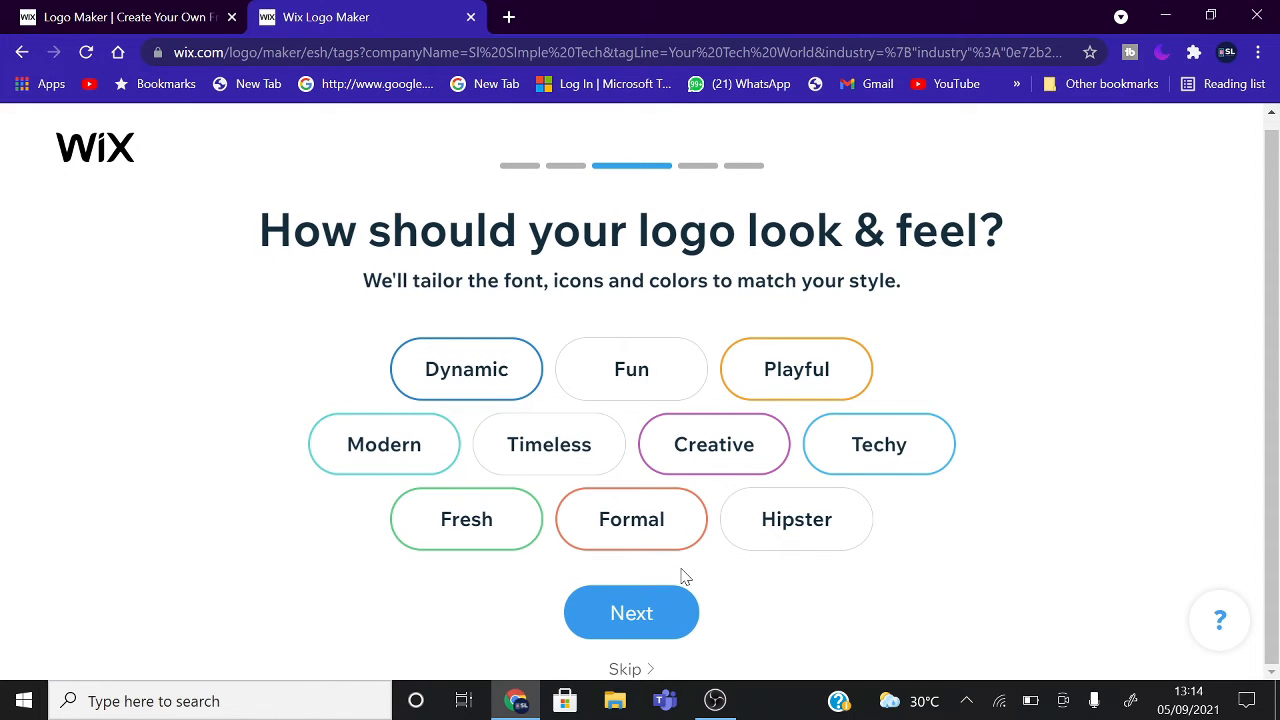
click(627, 613)
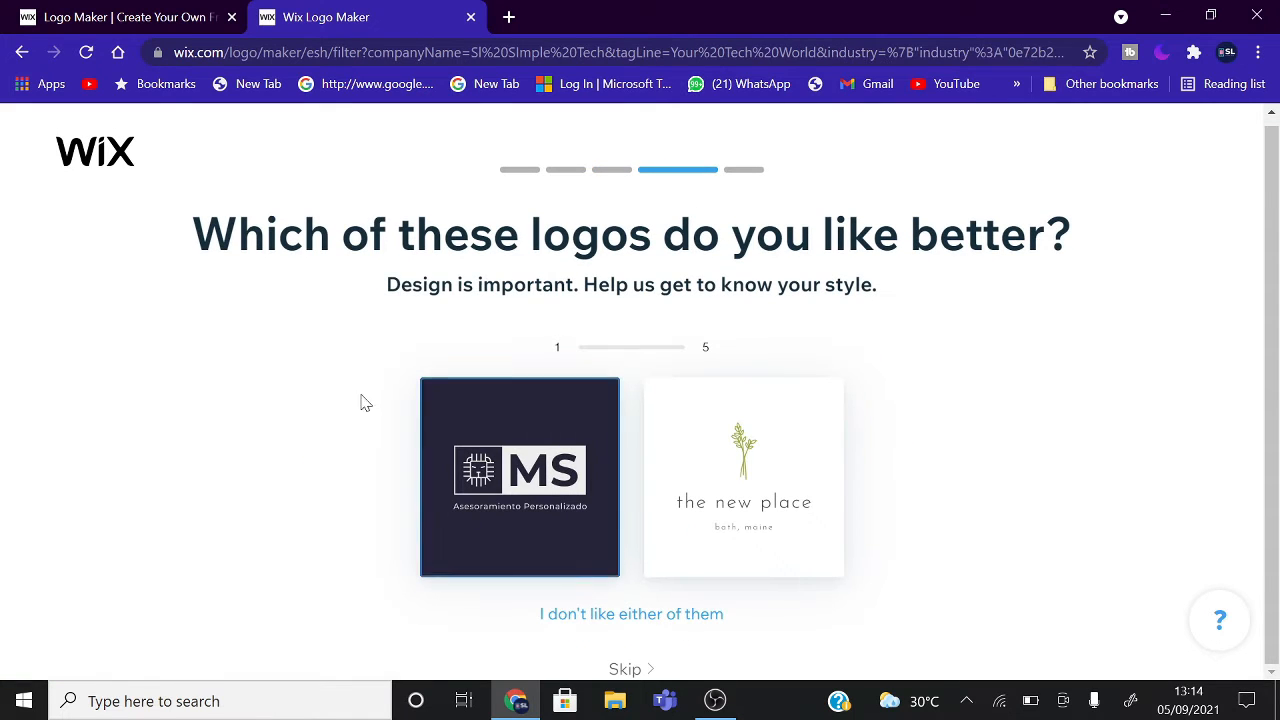
Pick the MS, ZENET, POISE, RUNNING FIX and CATRiS logos as the preferred designs in the five style comparisons
click(531, 446)
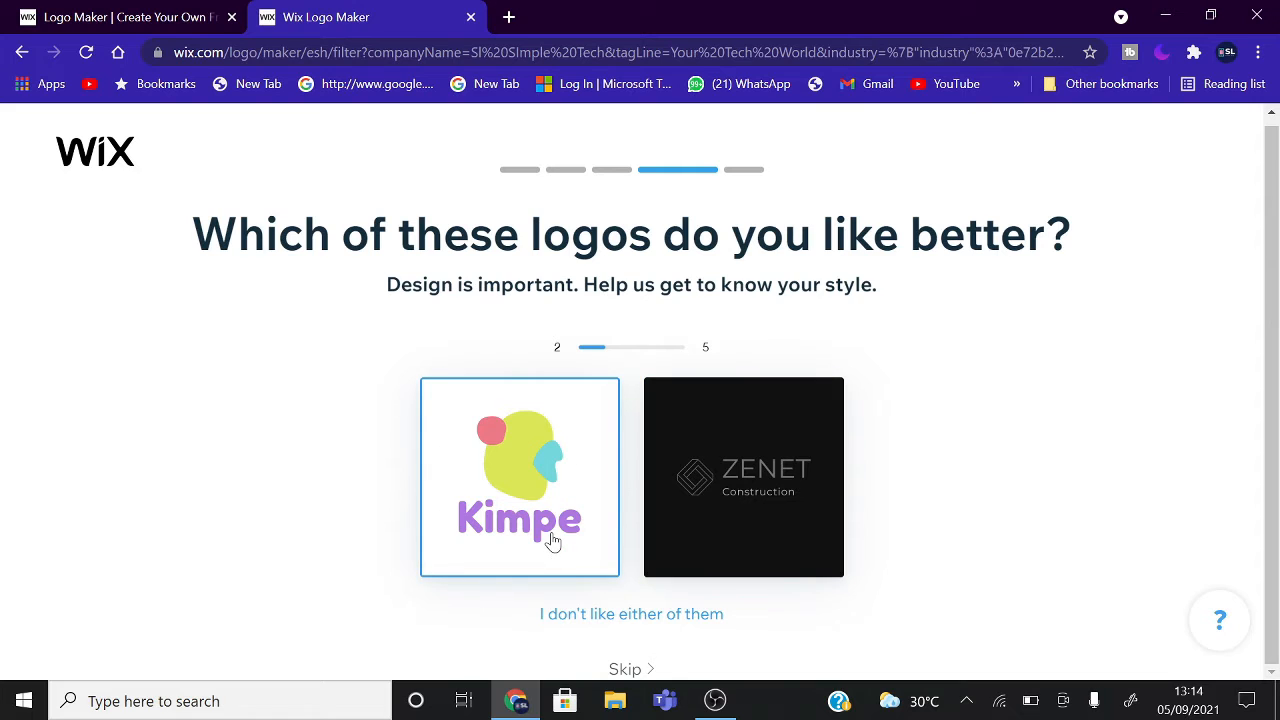
click(733, 484)
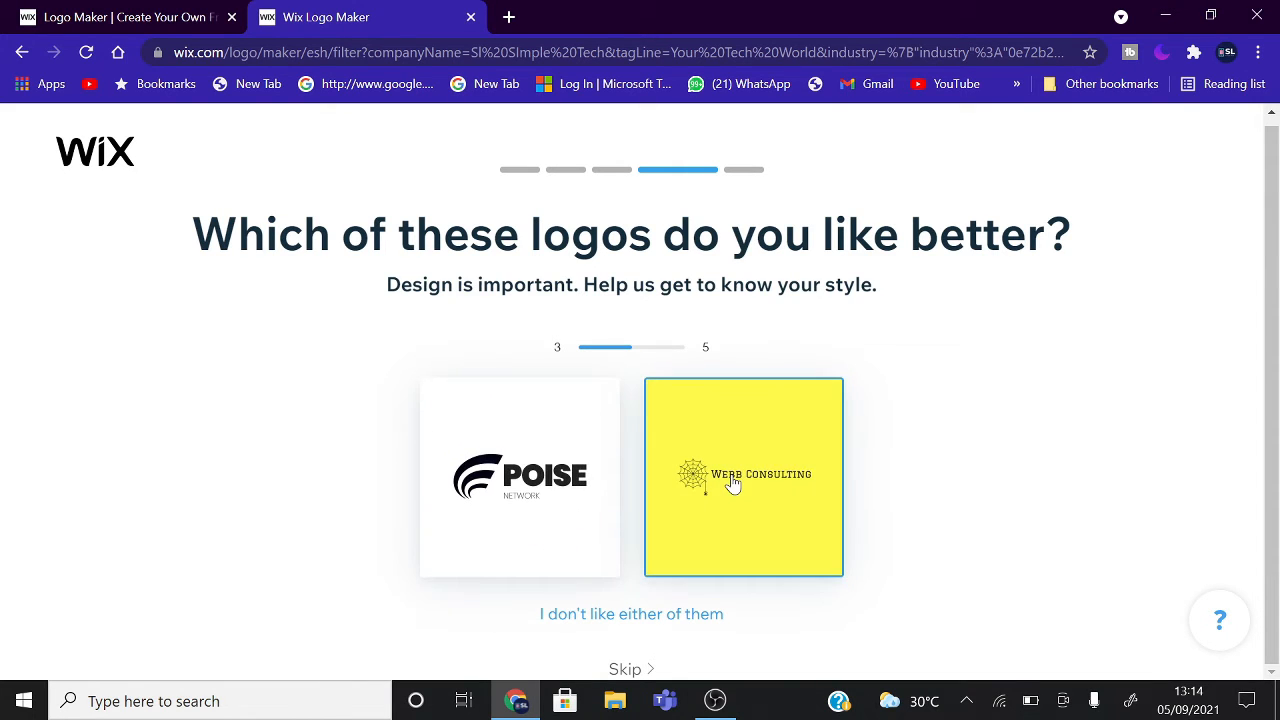
click(482, 533)
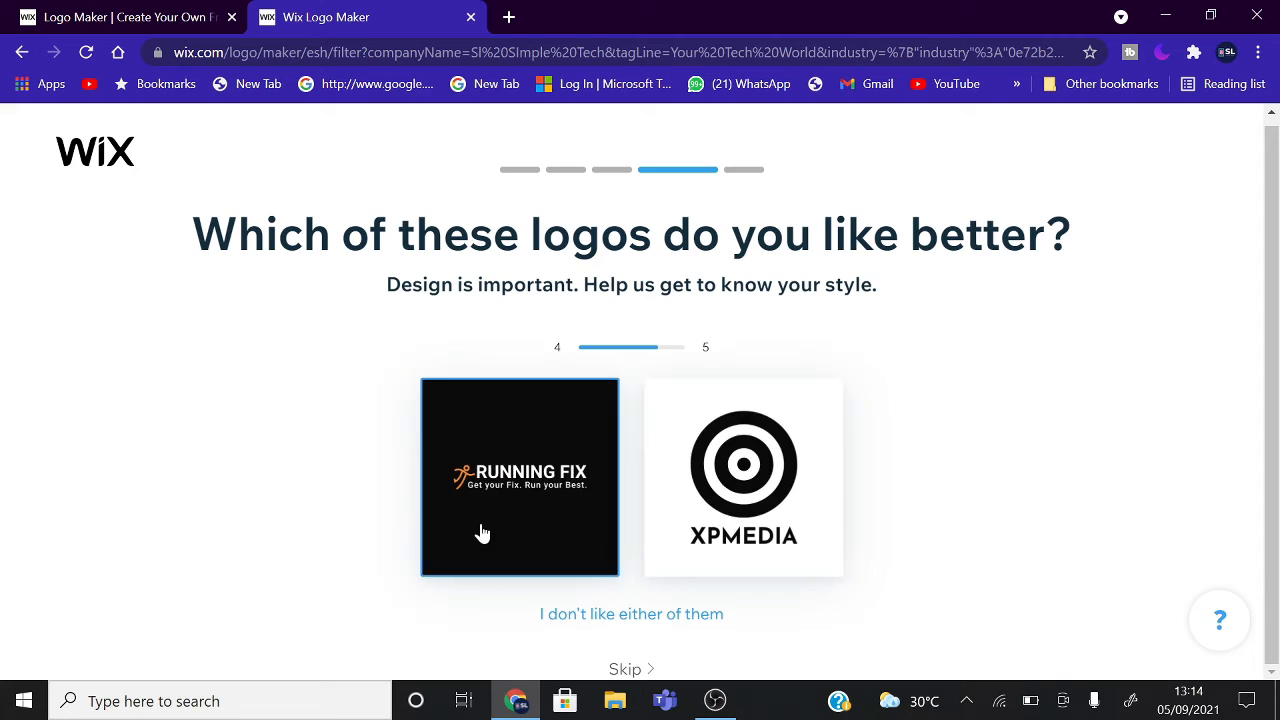
click(562, 554)
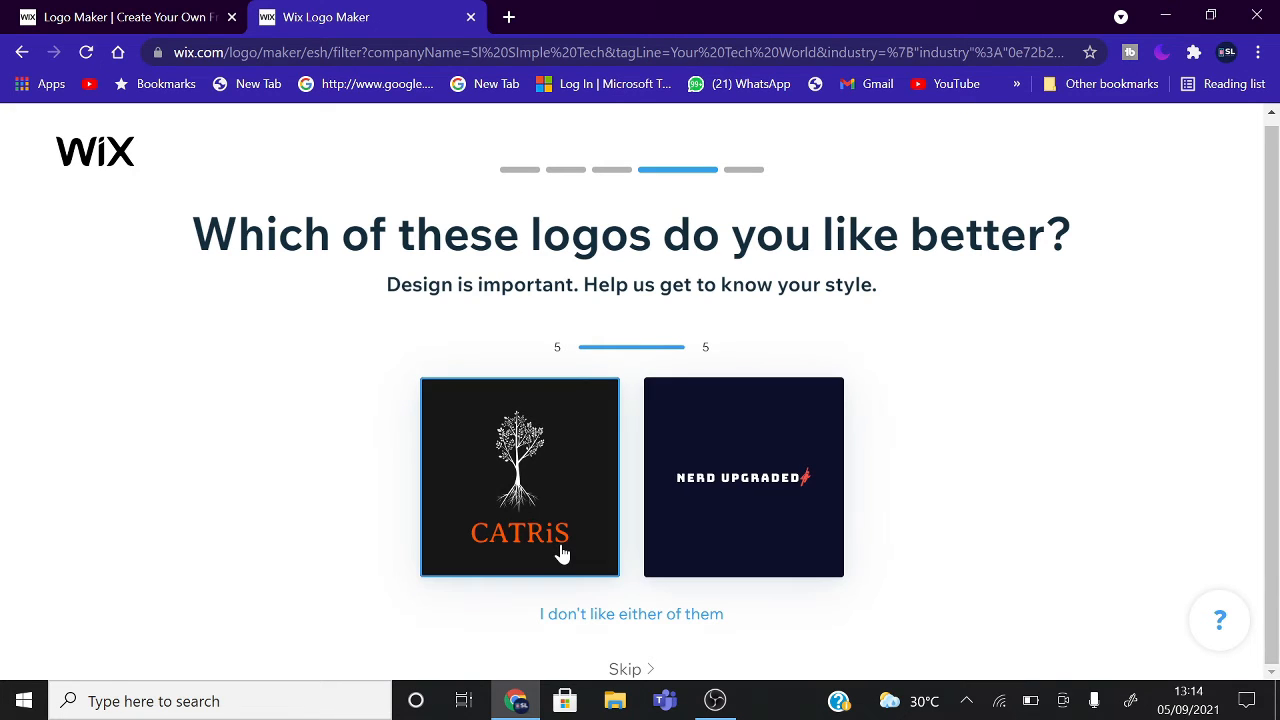
click(562, 554)
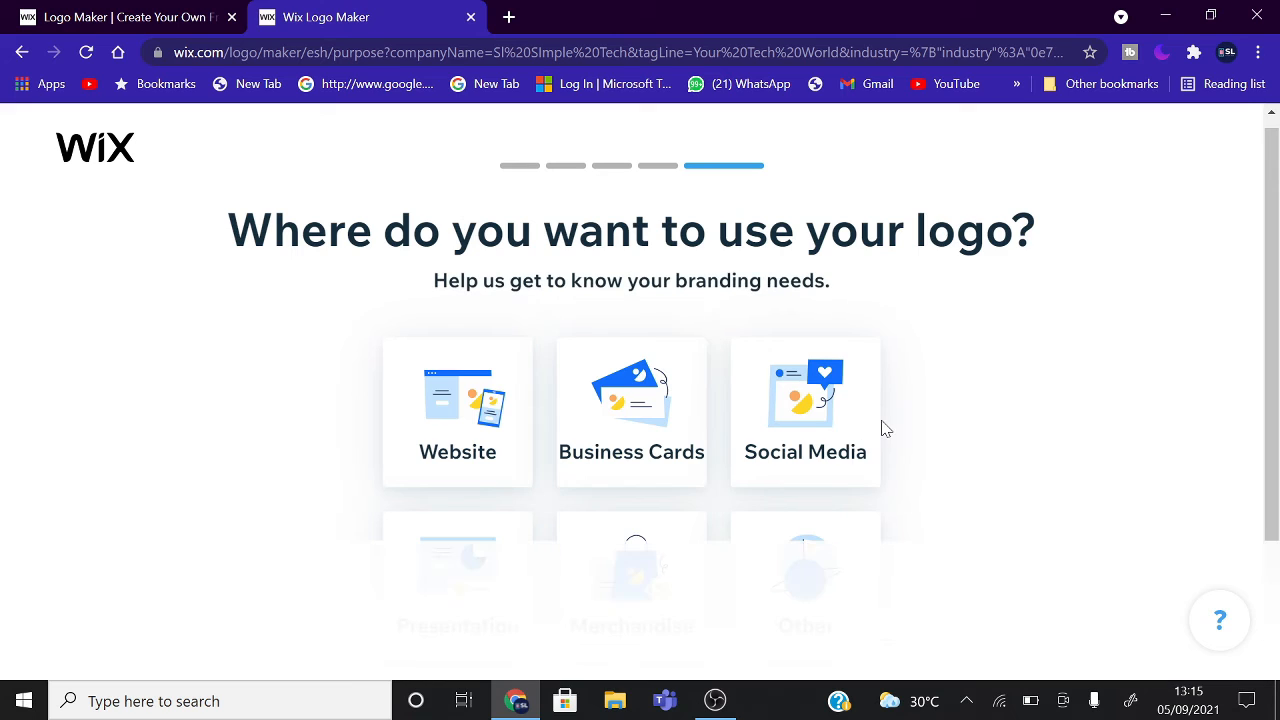
Set the logo's intended use to Other and continue to the generated logo designs
scroll(1001, 437, down, 1)
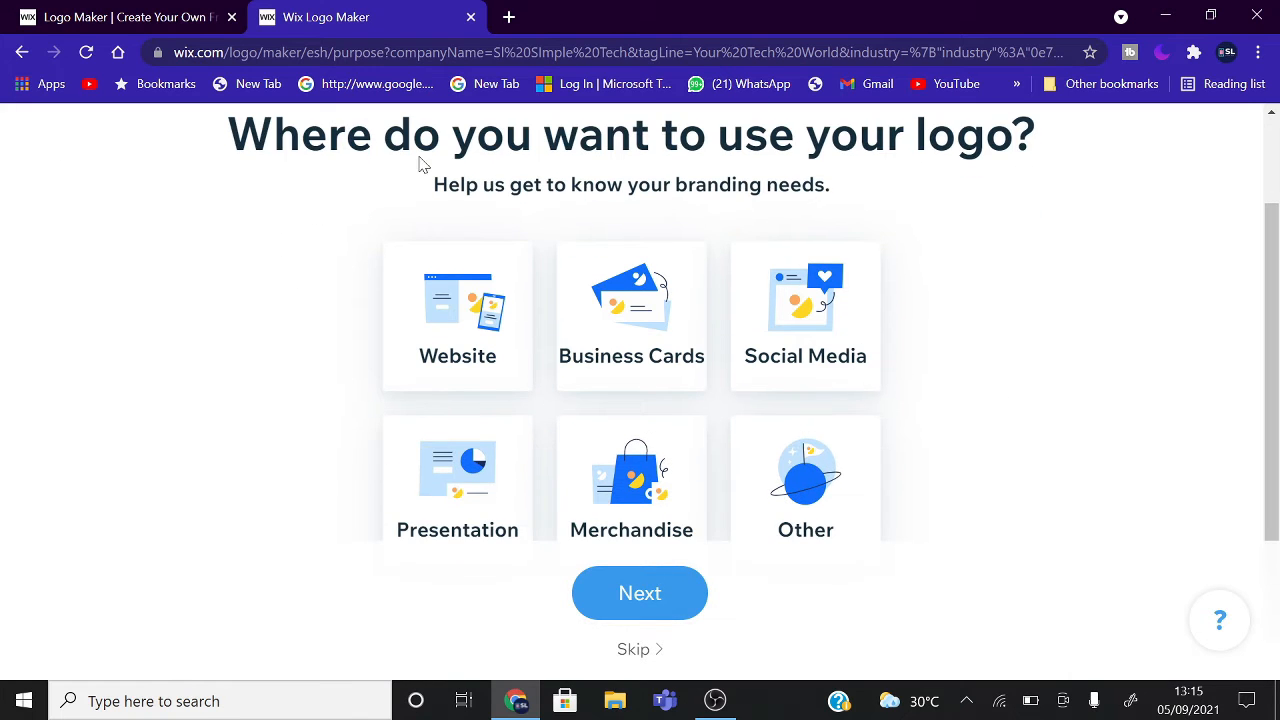
scroll(980, 282, down, 1)
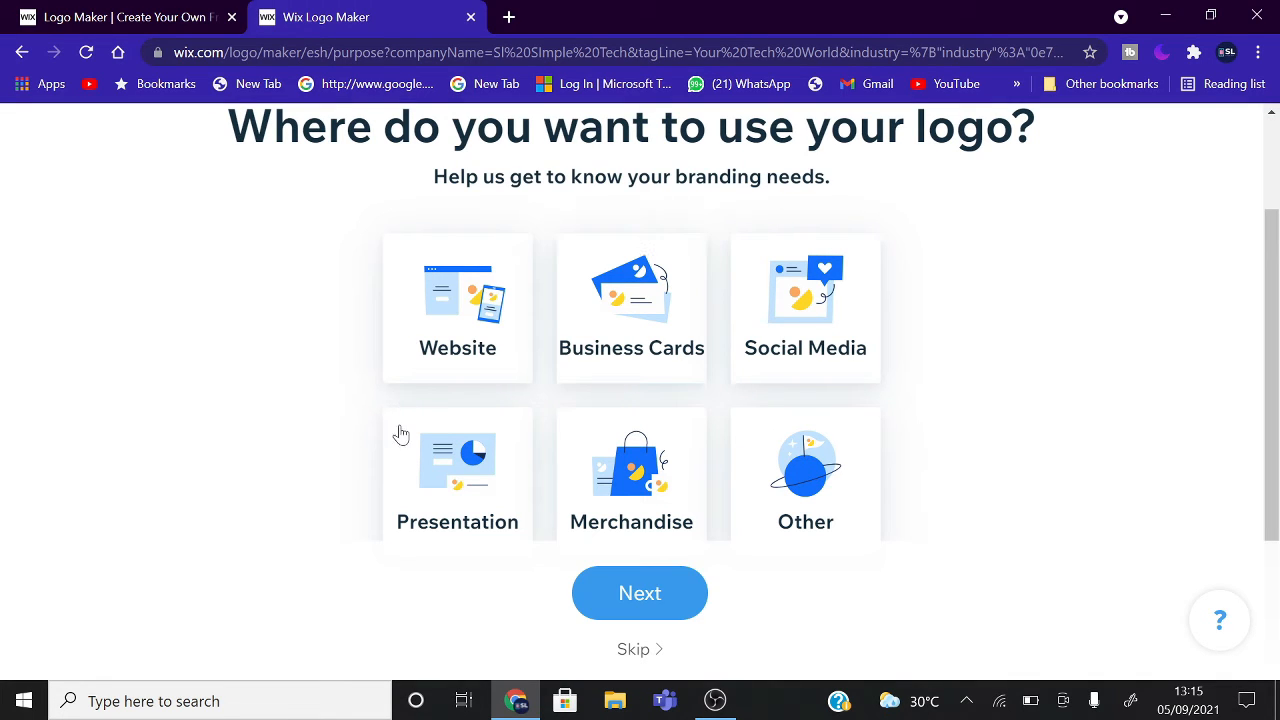
click(837, 458)
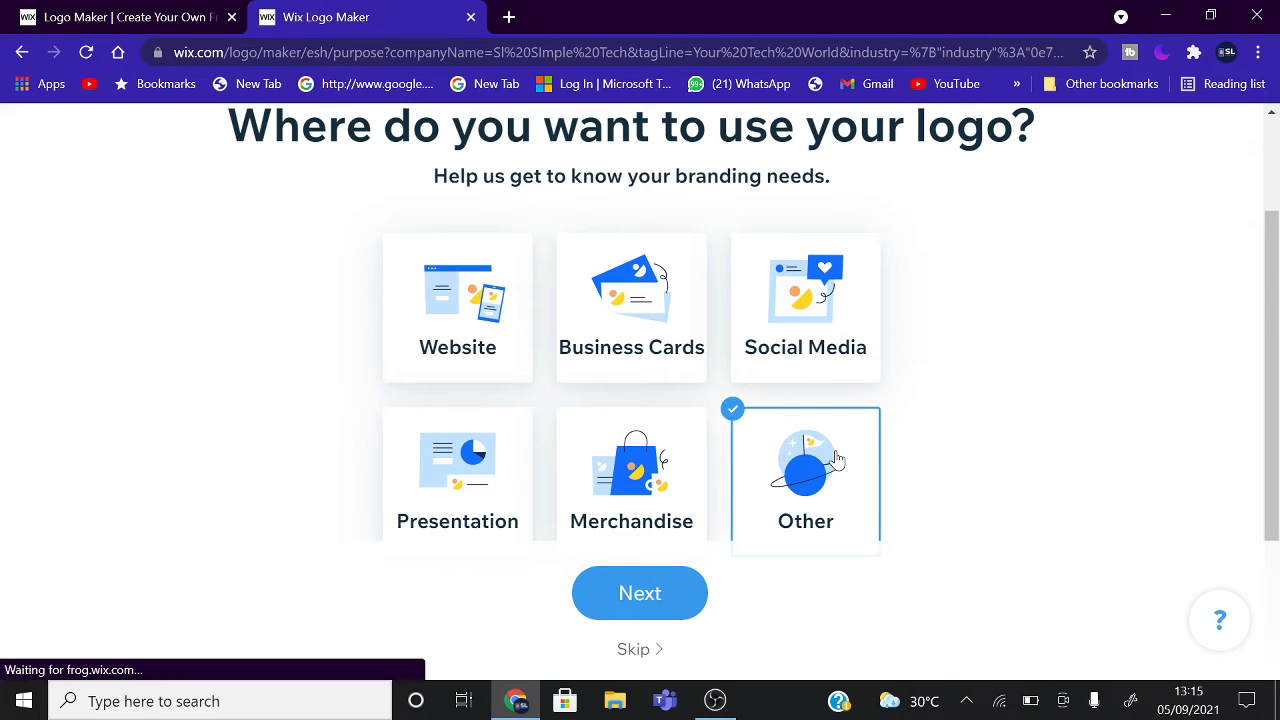
click(627, 595)
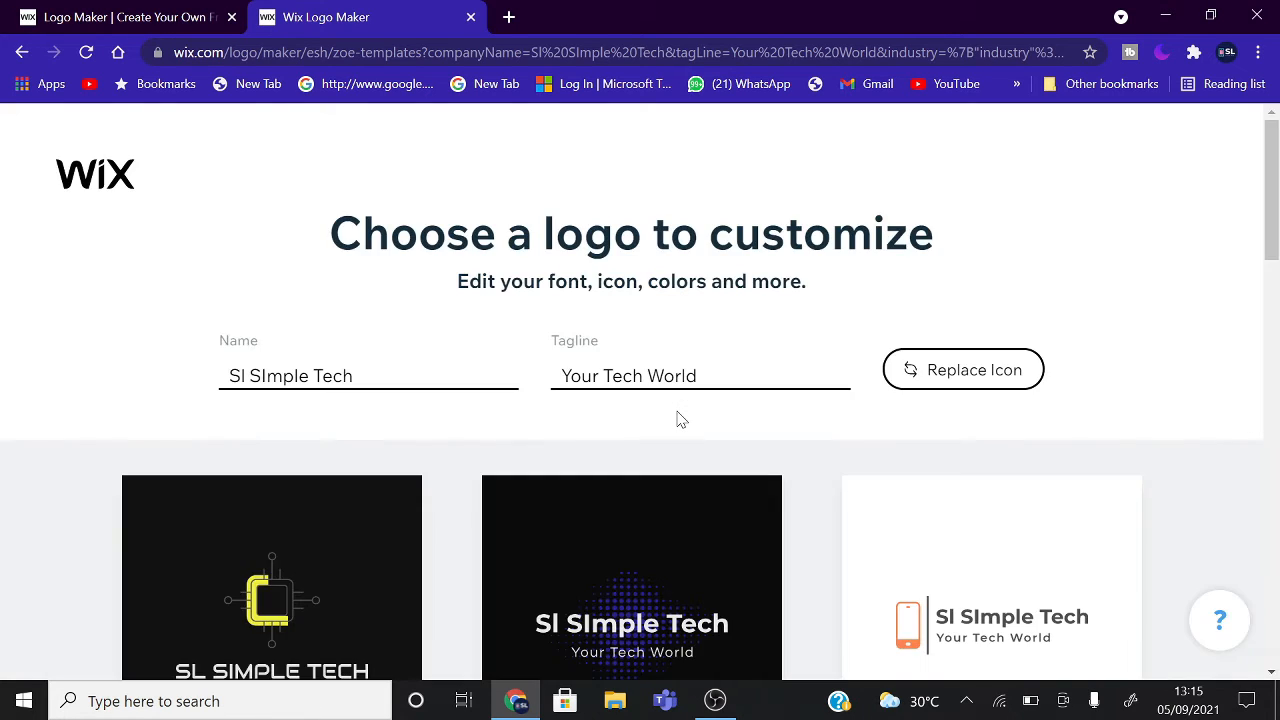
Browse the generated logos and choose the black design with the yellow chip icon to customize
scroll(565, 481, down, 2)
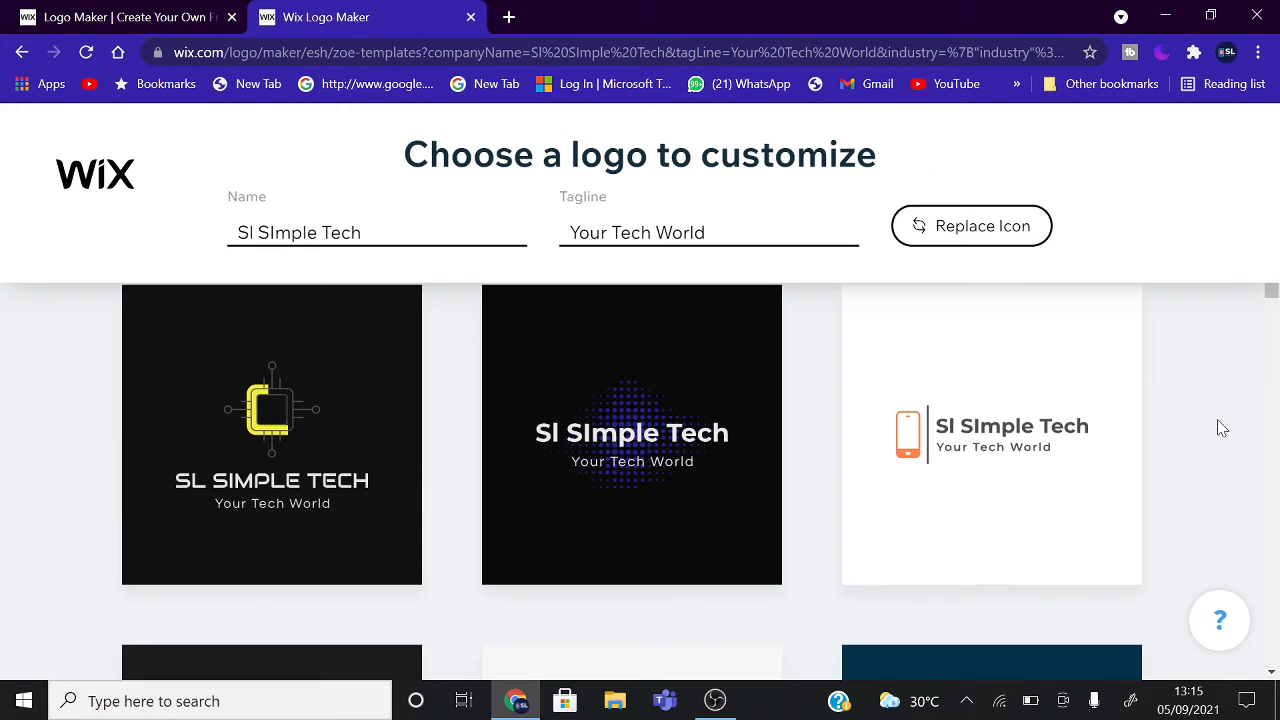
scroll(1222, 428, down, 3)
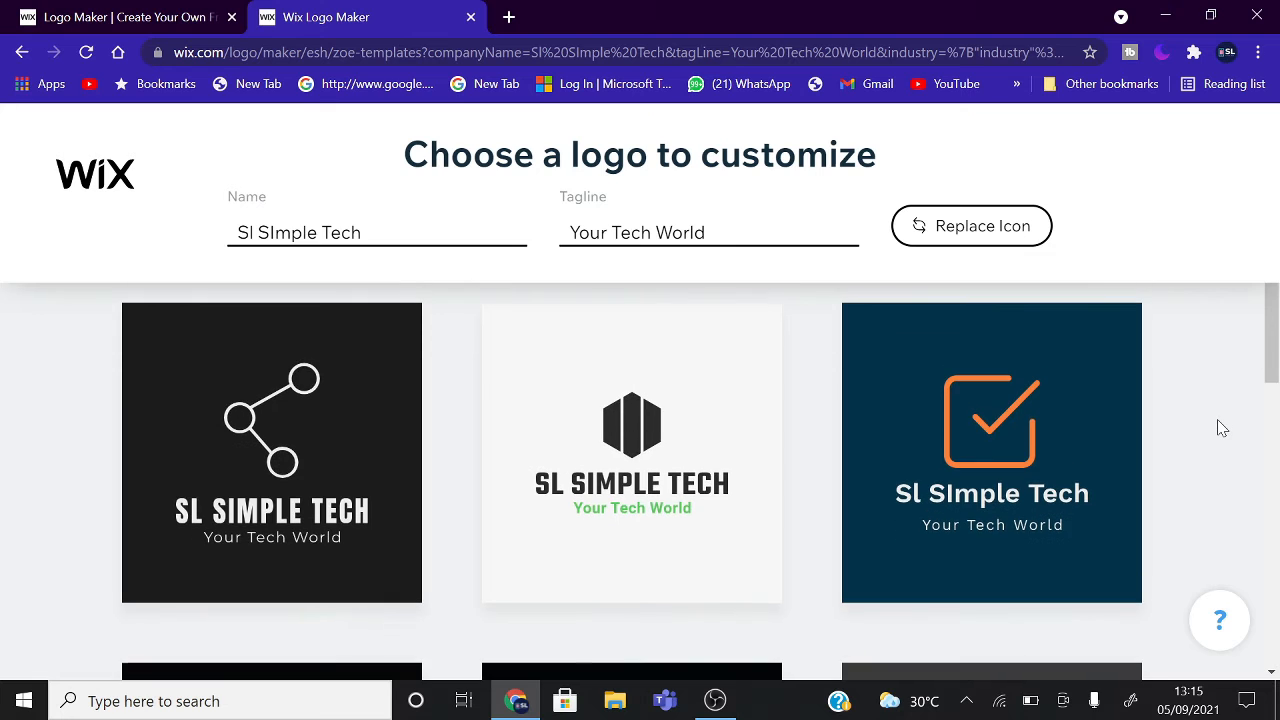
scroll(1222, 428, down, 4)
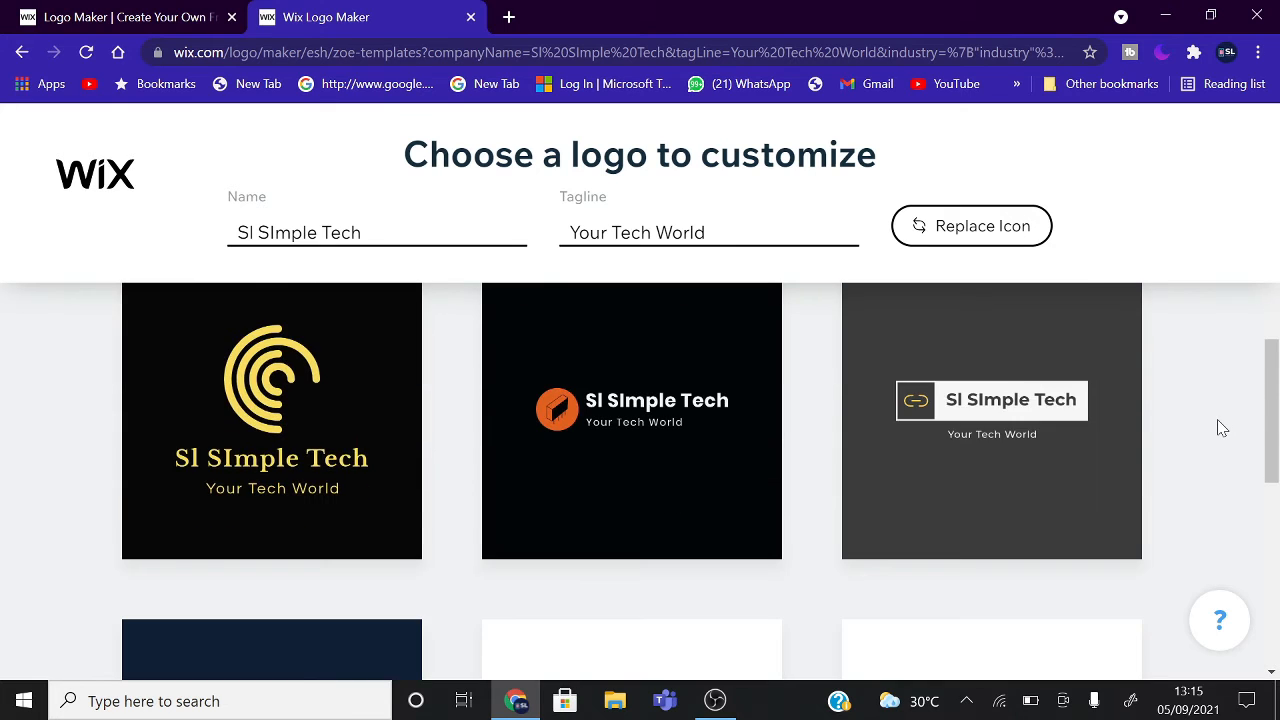
scroll(1222, 428, down, 5)
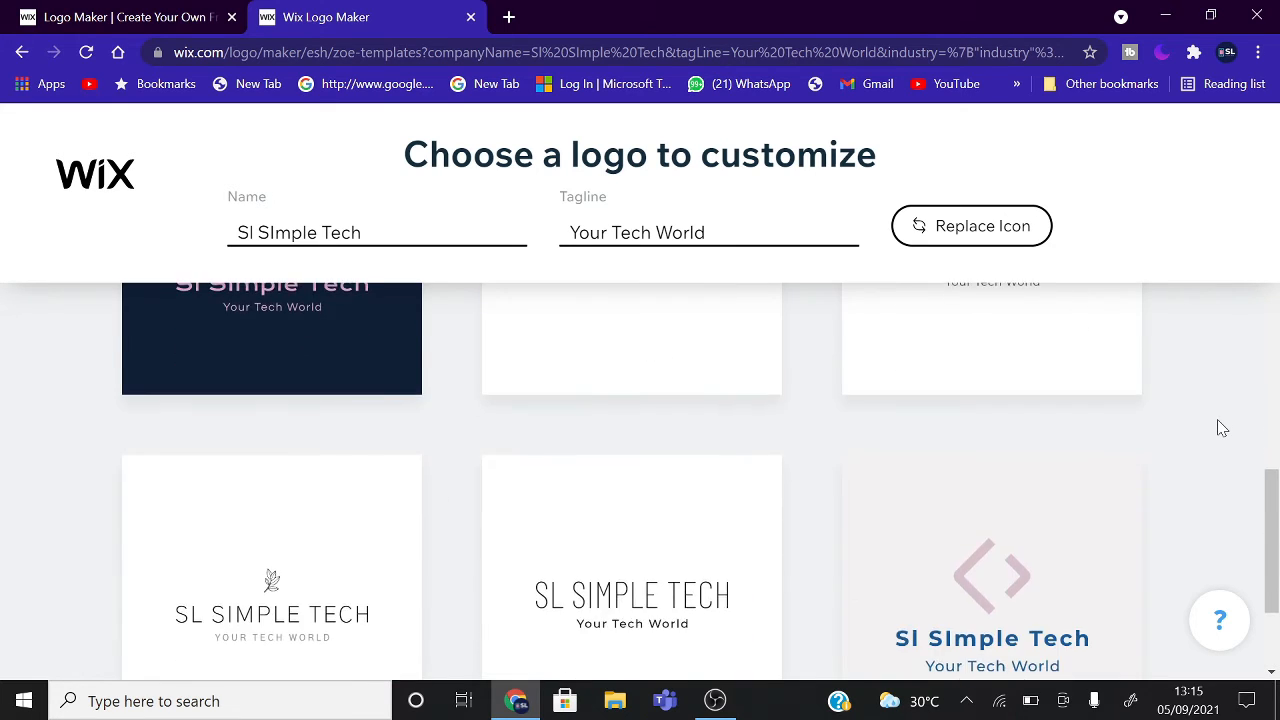
scroll(1222, 428, down, 2)
scroll(1222, 428, up, 6)
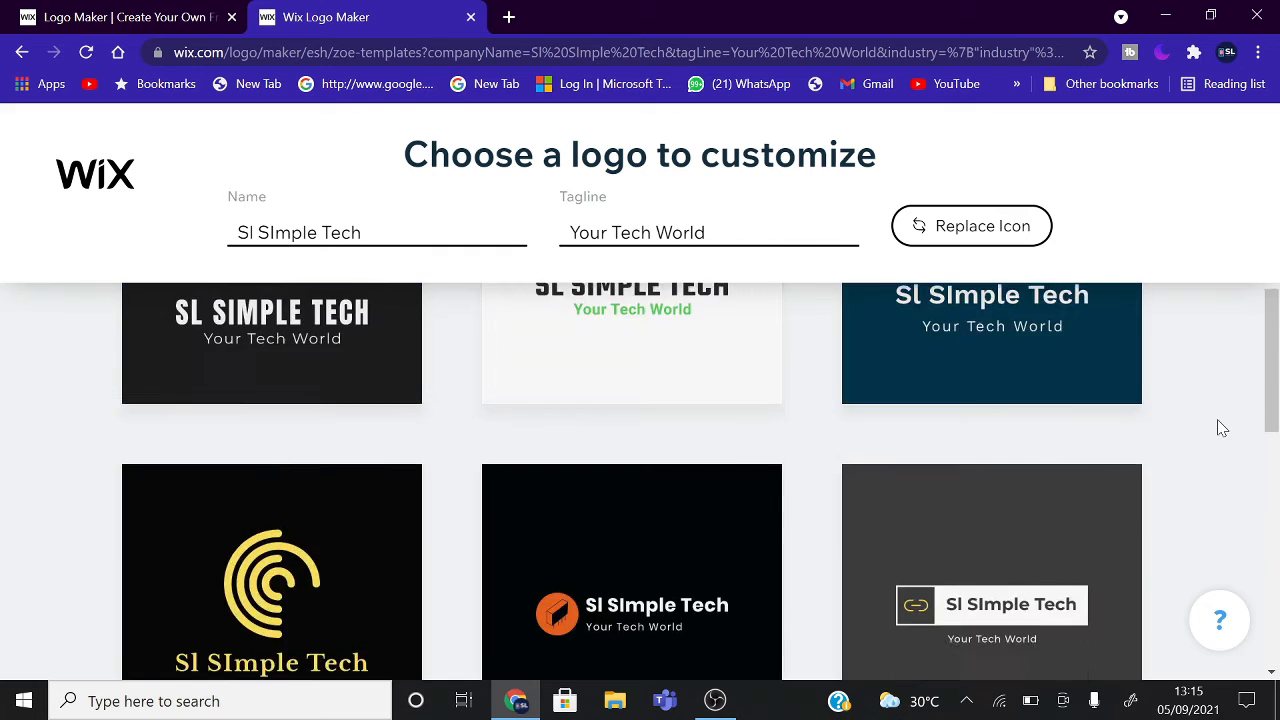
scroll(1222, 428, up, 3)
scroll(1222, 428, up, 3)
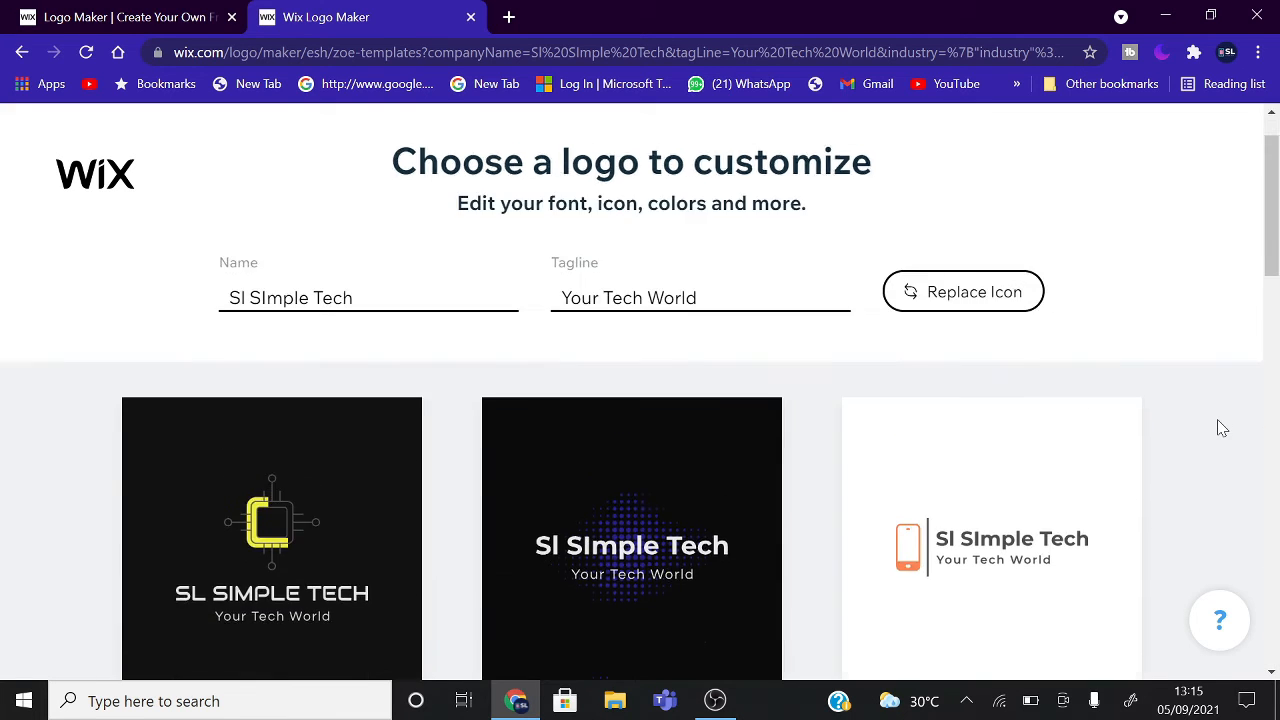
scroll(1222, 428, down, 2)
scroll(1222, 428, down, 1)
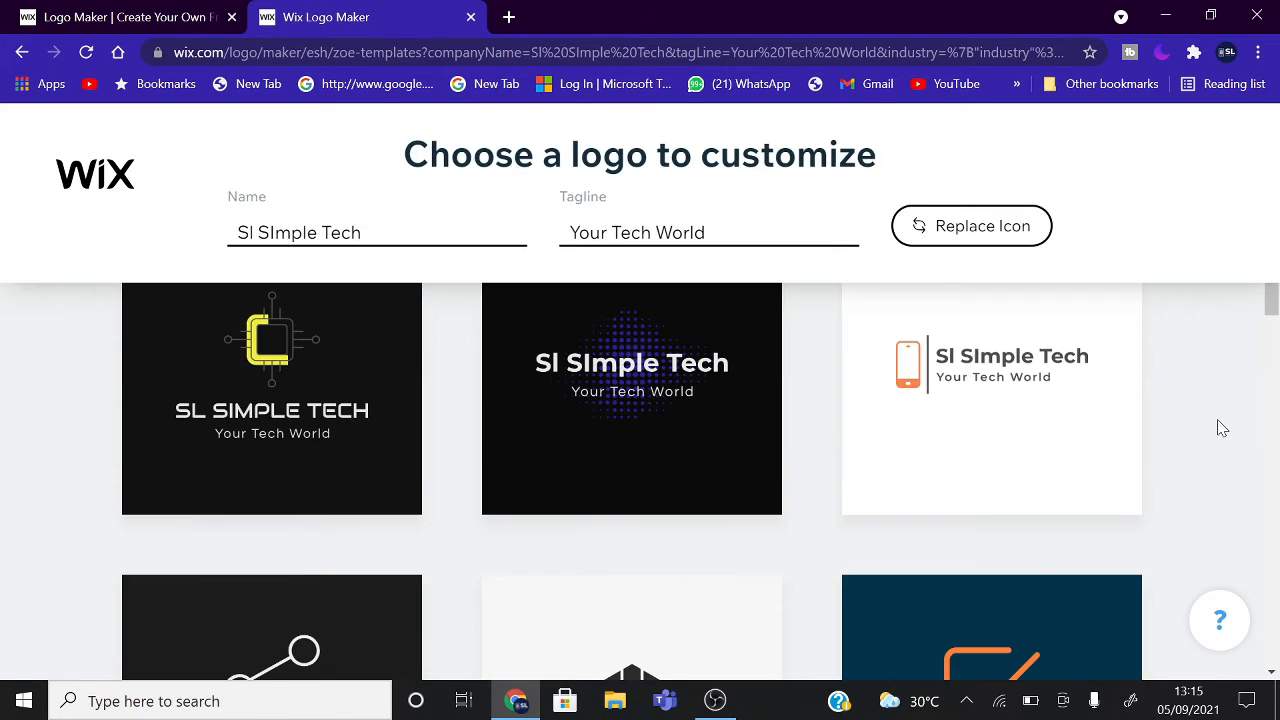
scroll(1222, 428, up, 1)
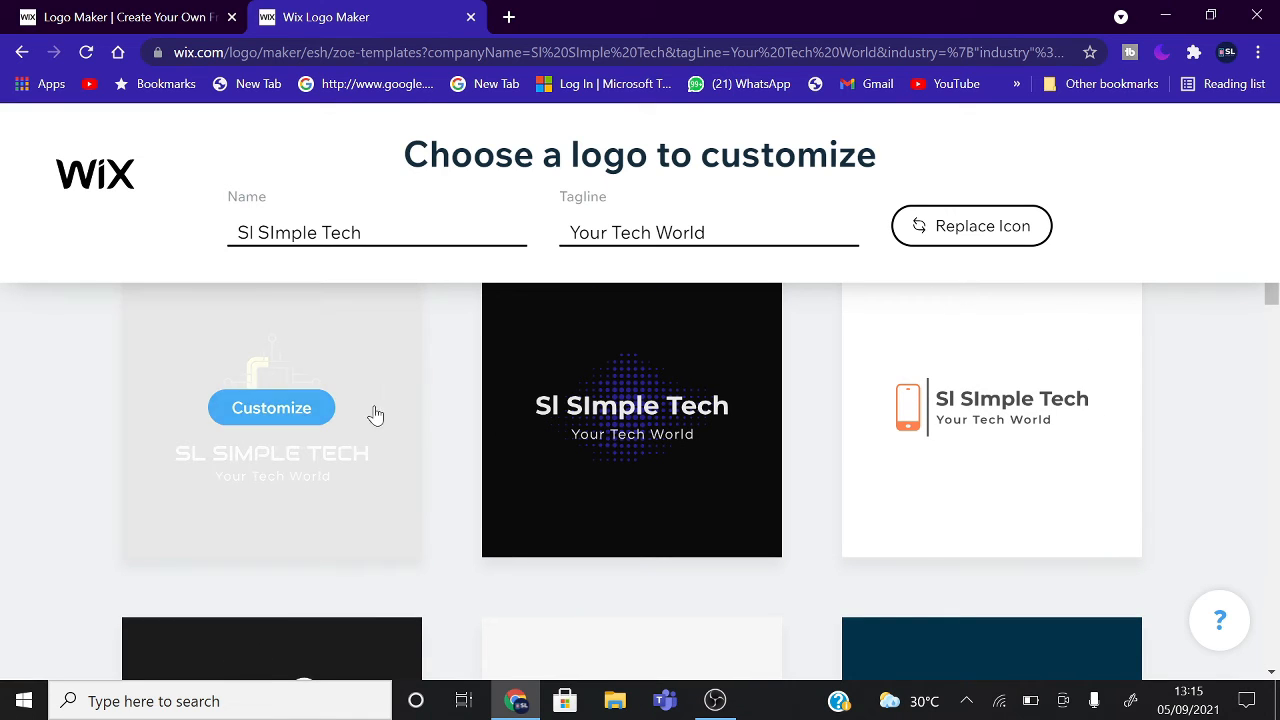
click(346, 468)
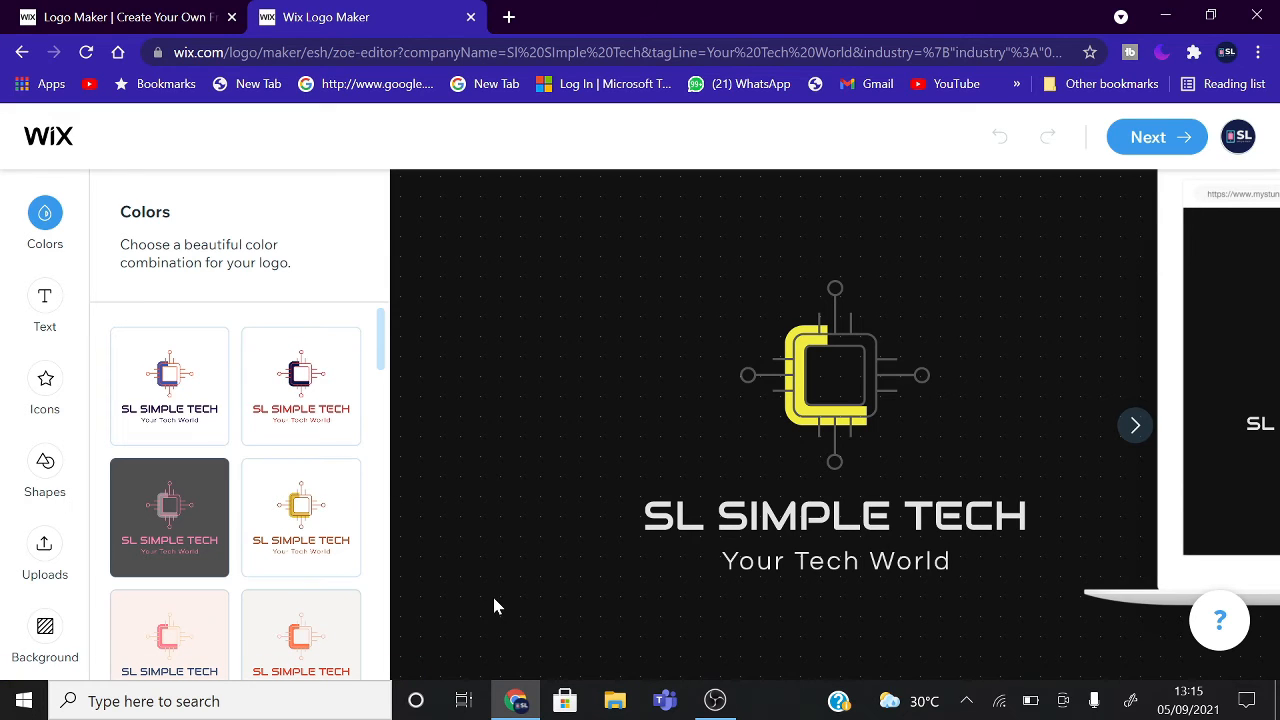
Try other color combinations, and apply the dark one with a purple and cyan chip icon and white text
click(300, 520)
click(183, 515)
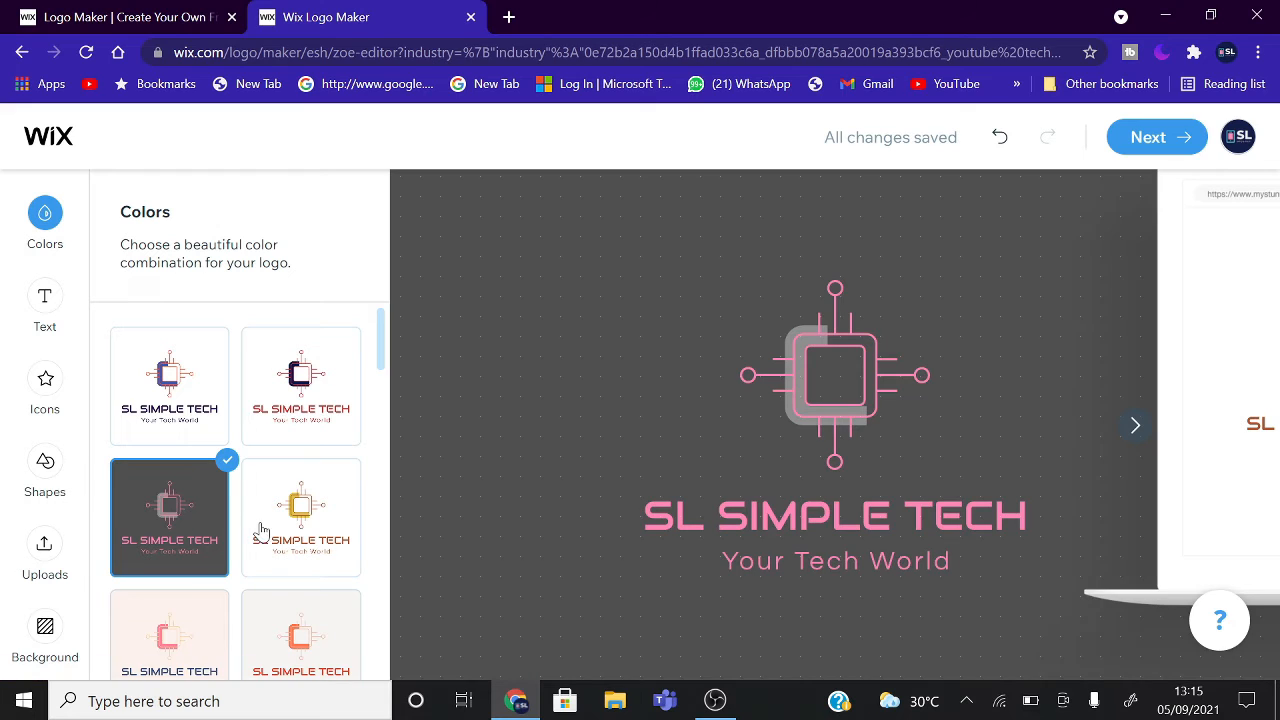
scroll(260, 529, down, 2)
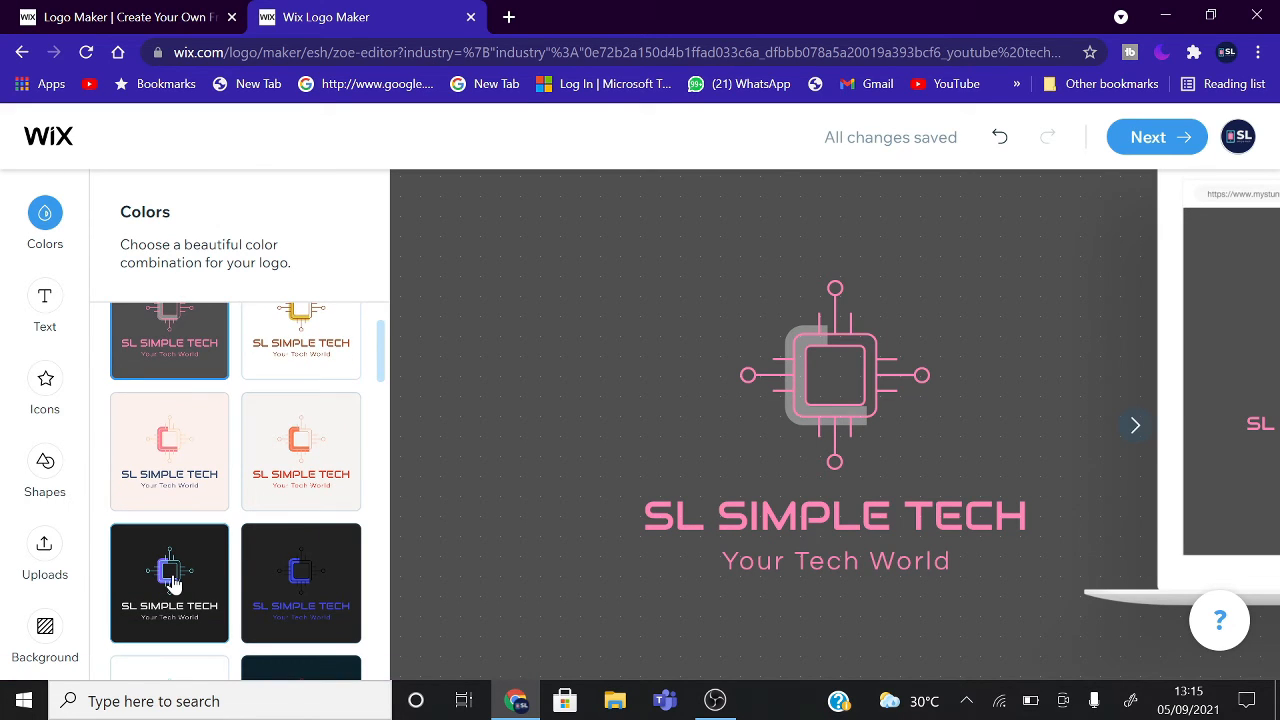
click(172, 585)
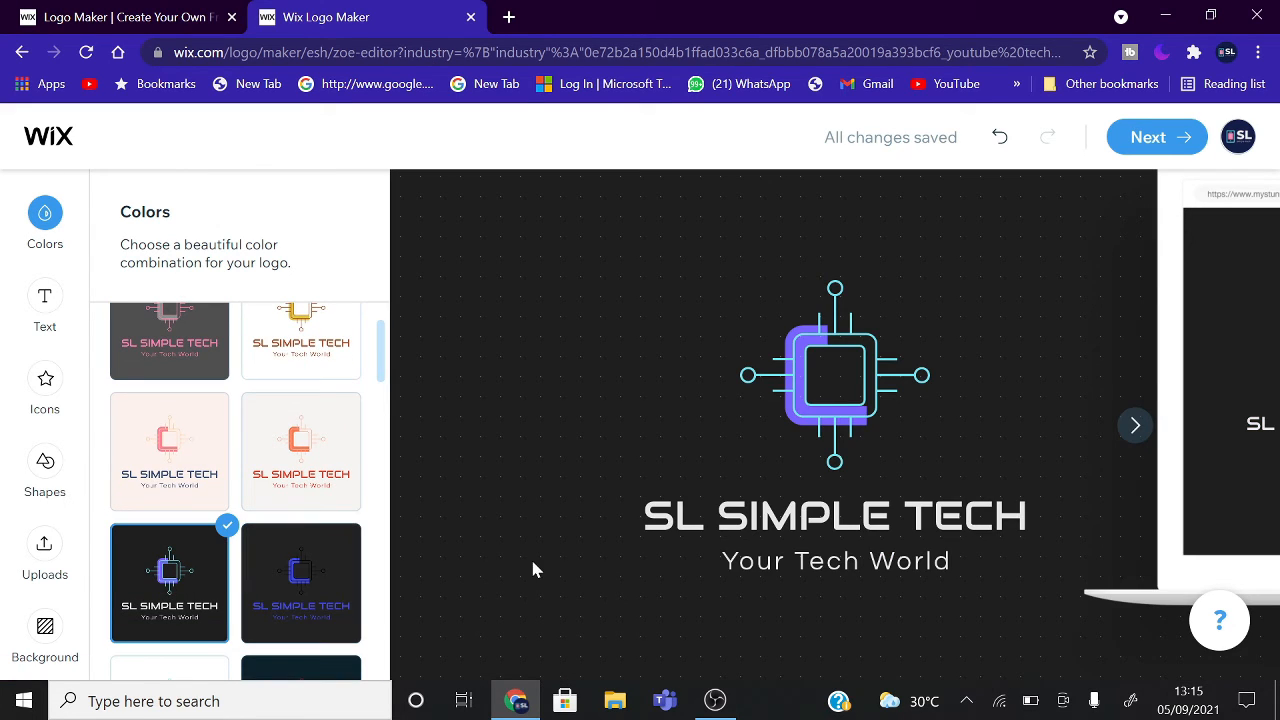
Look through the logo's text, icon, shape and background options, and check the background color choices without changing them
click(40, 305)
mouse_move(222, 562)
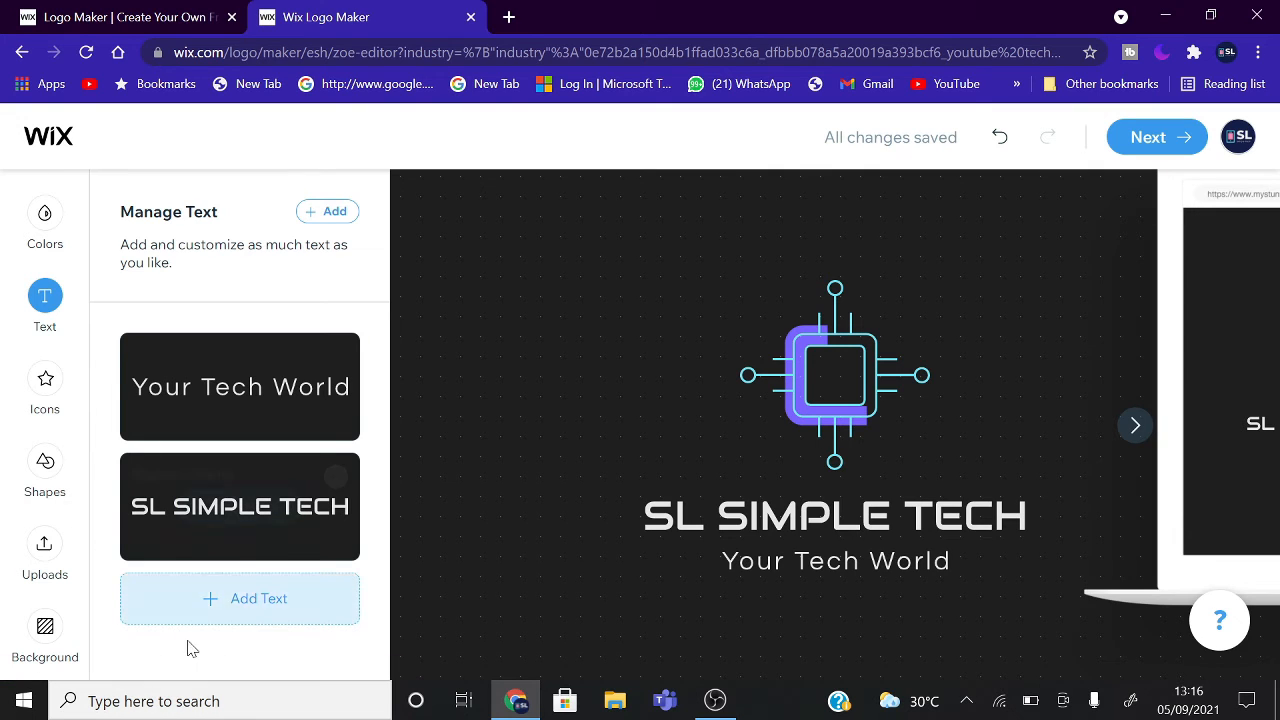
click(45, 400)
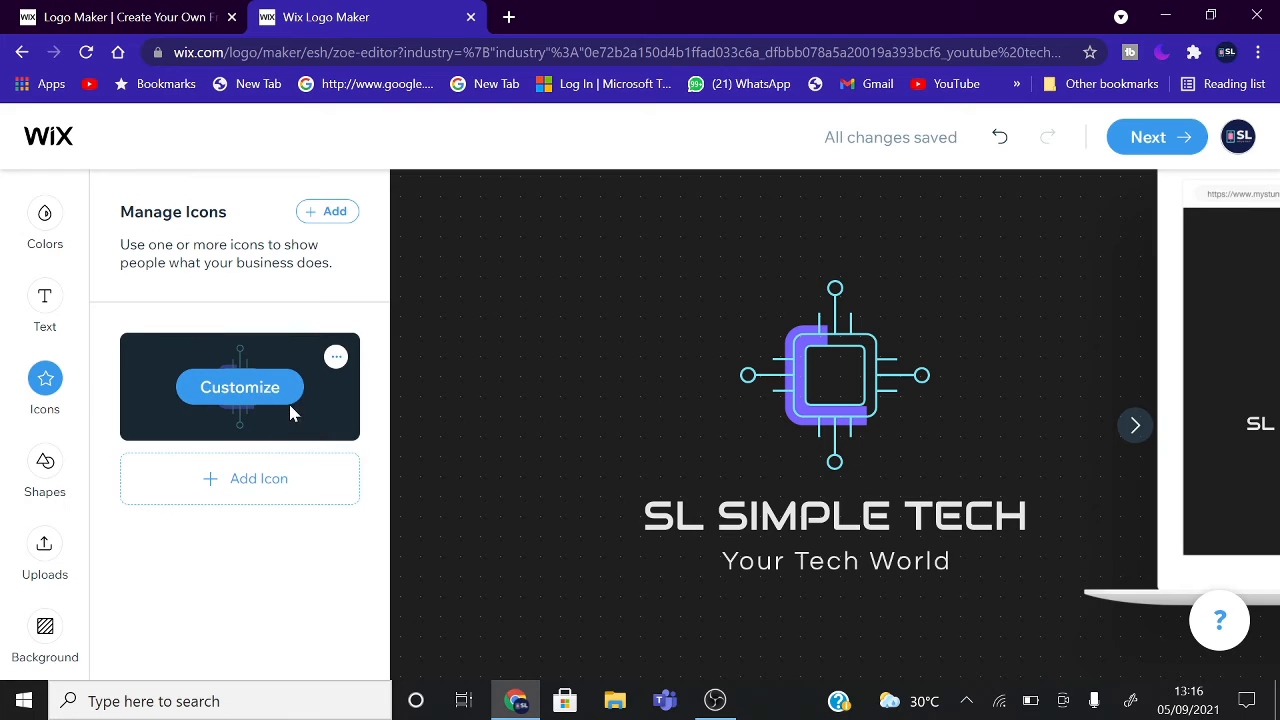
click(33, 476)
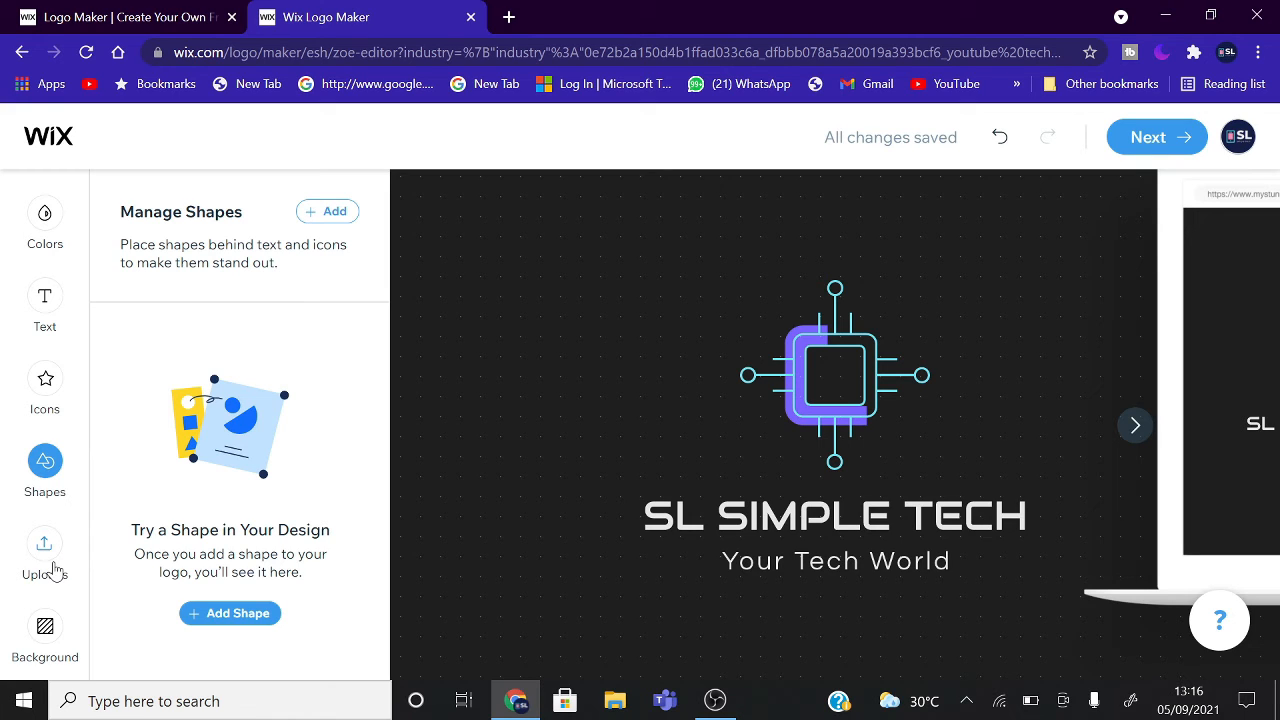
click(30, 663)
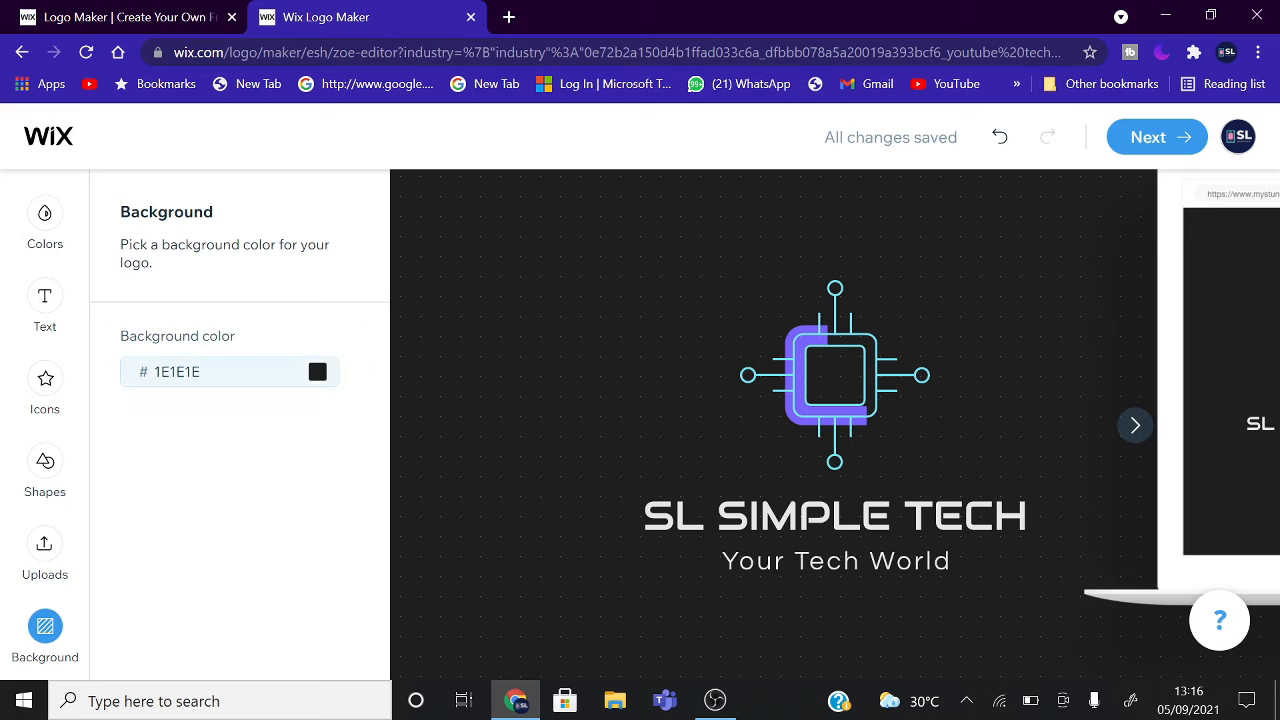
click(317, 373)
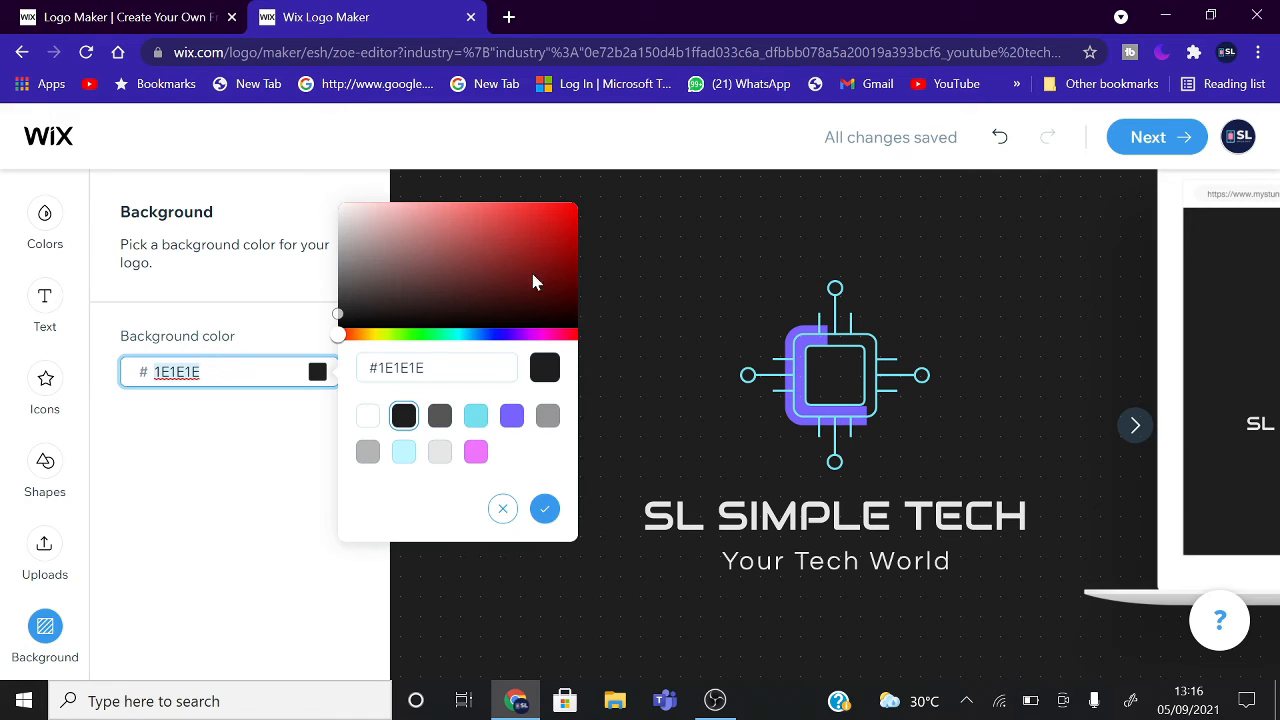
click(503, 509)
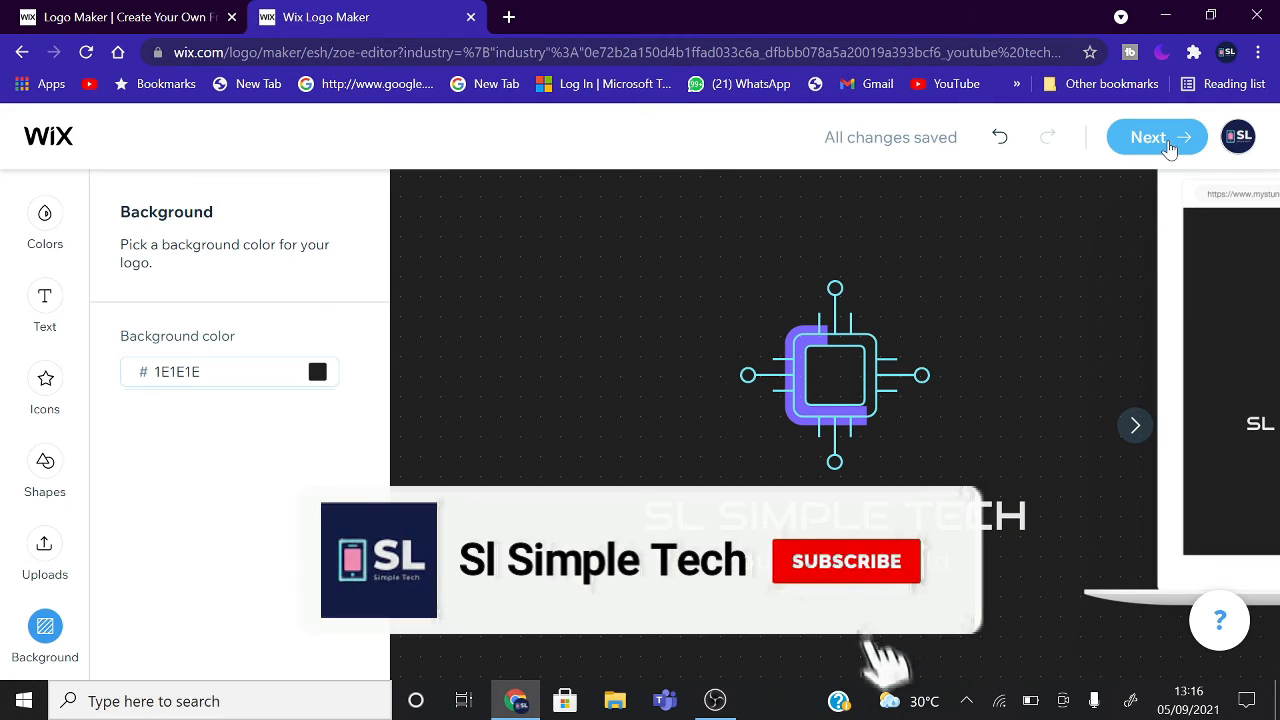
Finish the design as just a logo without a website, and download its free sample instead of selecting a paid plan
click(1150, 138)
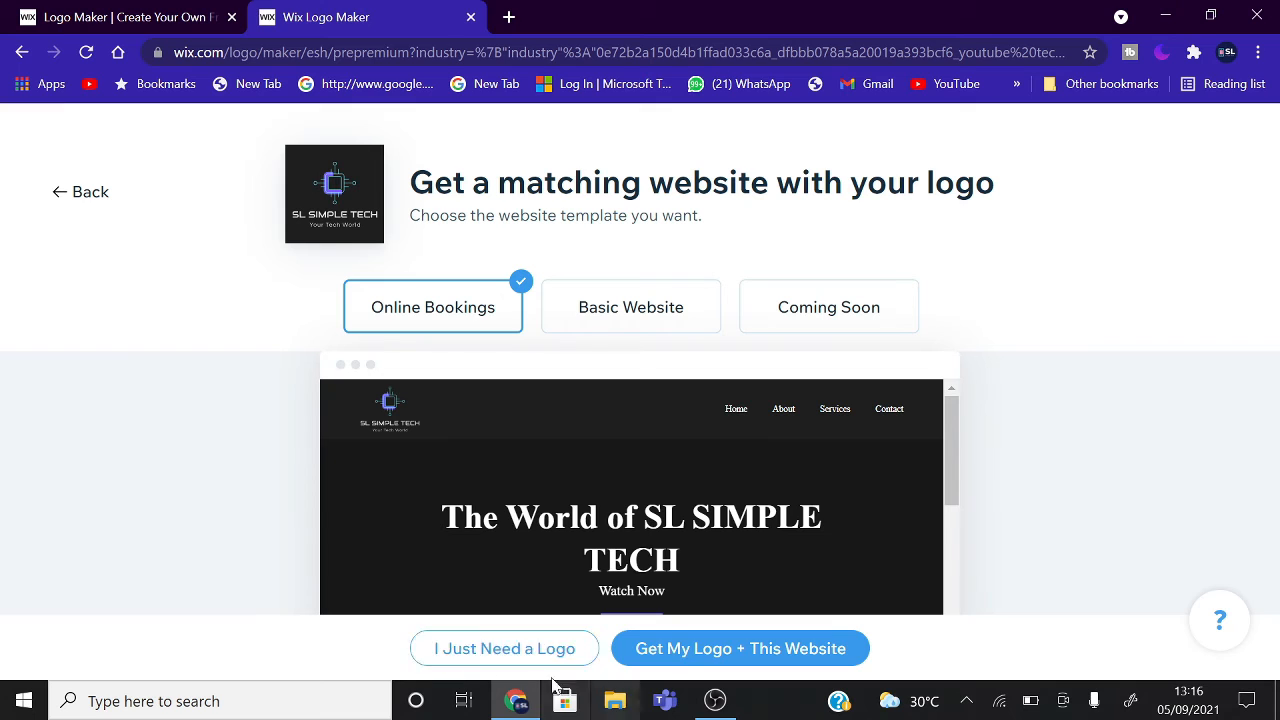
click(452, 655)
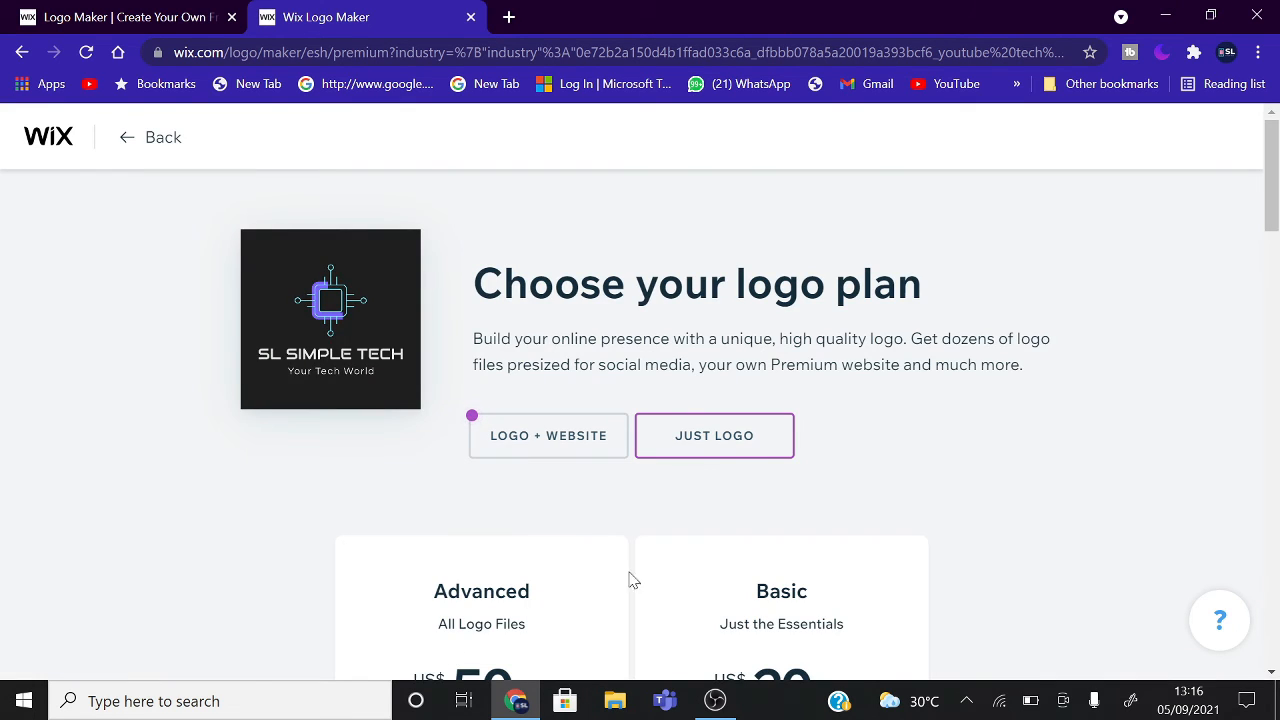
scroll(636, 579, down, 10)
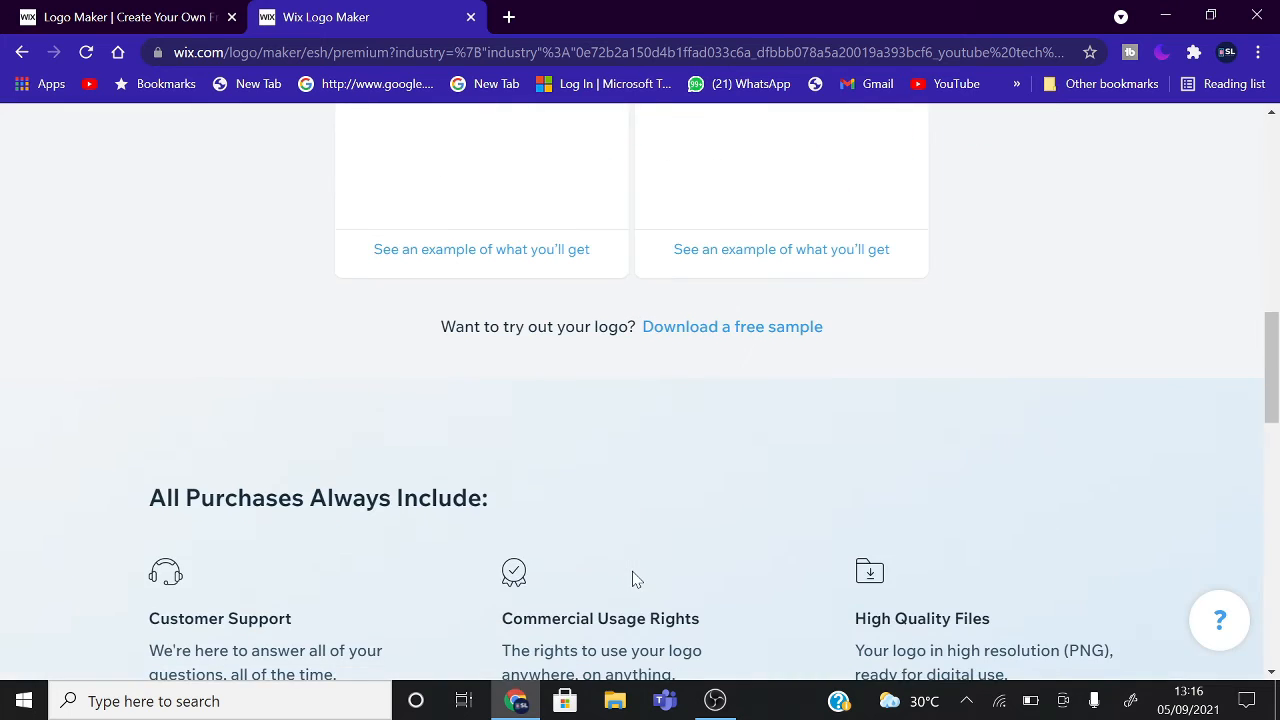
scroll(636, 579, up, 4)
scroll(636, 579, up, 6)
scroll(636, 579, down, 1)
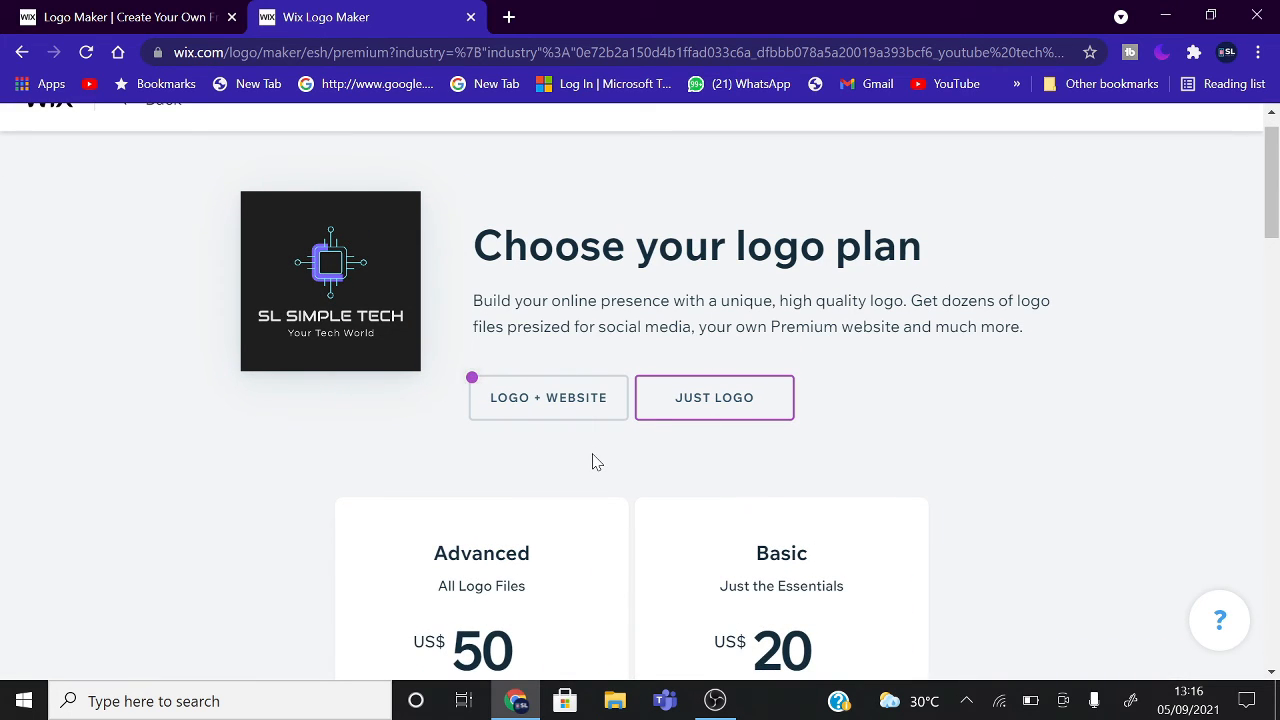
scroll(594, 460, down, 8)
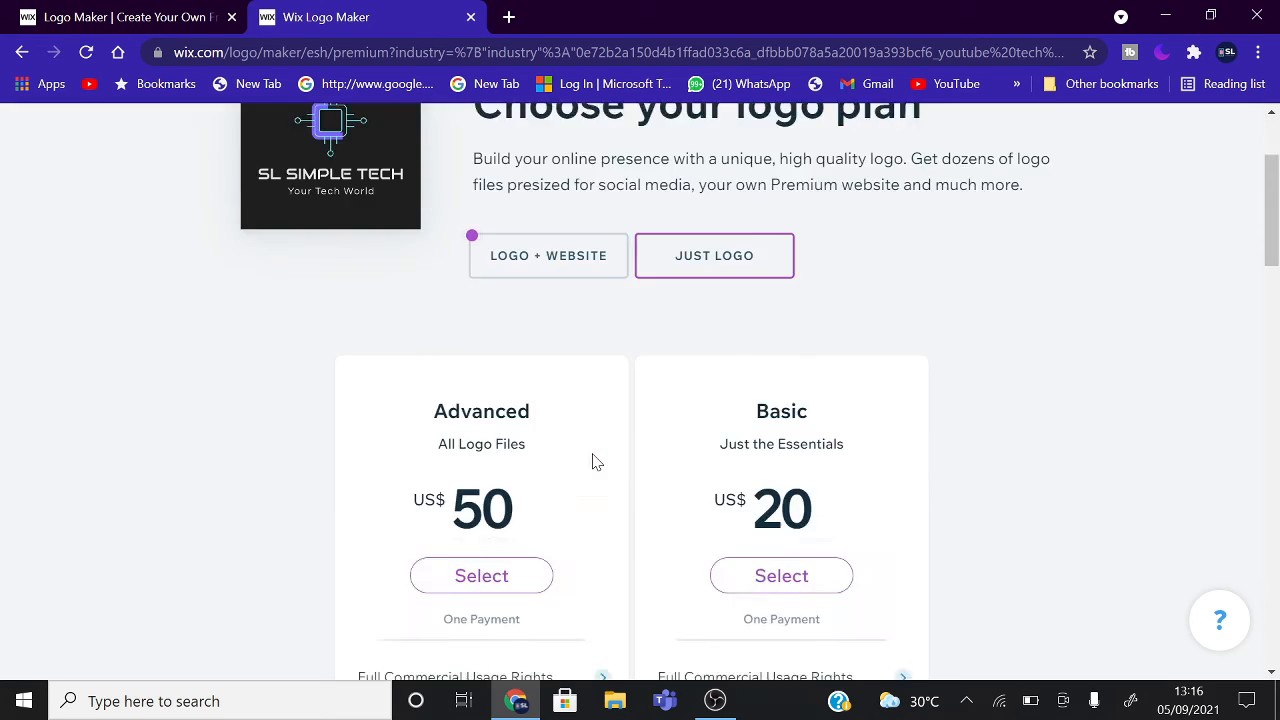
scroll(616, 275, up, 2)
scroll(616, 275, up, 1)
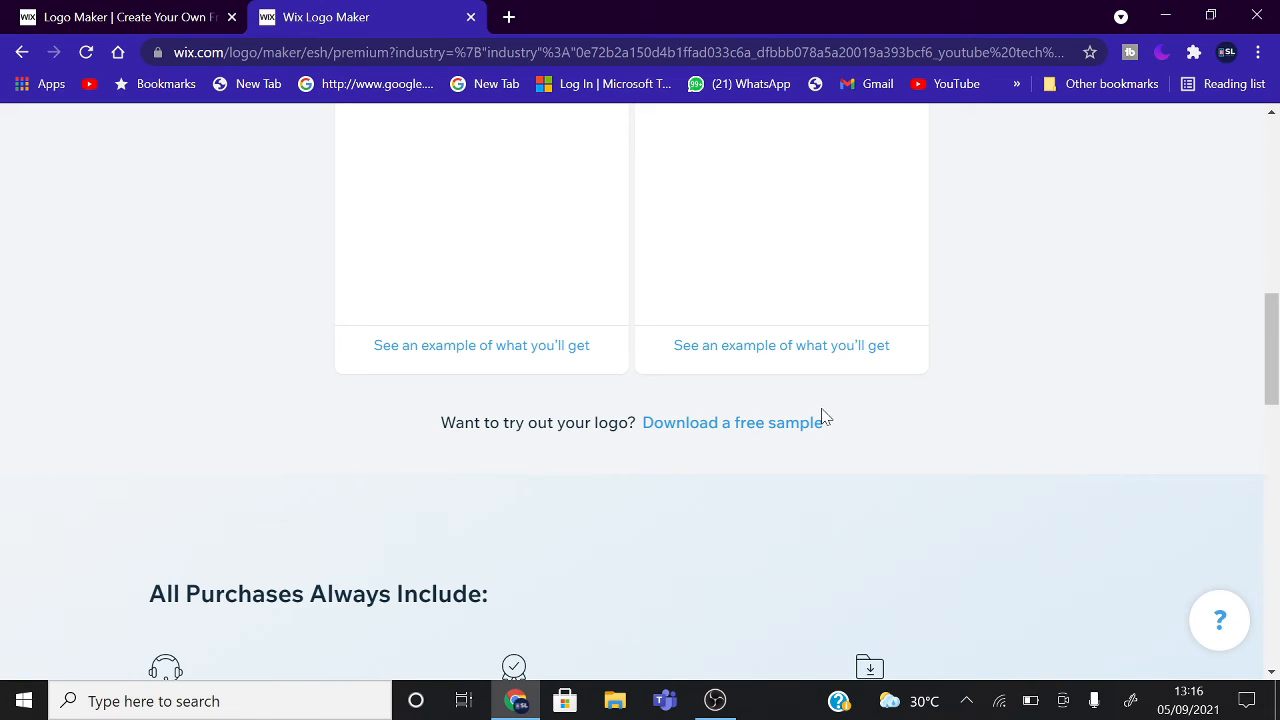
click(708, 432)
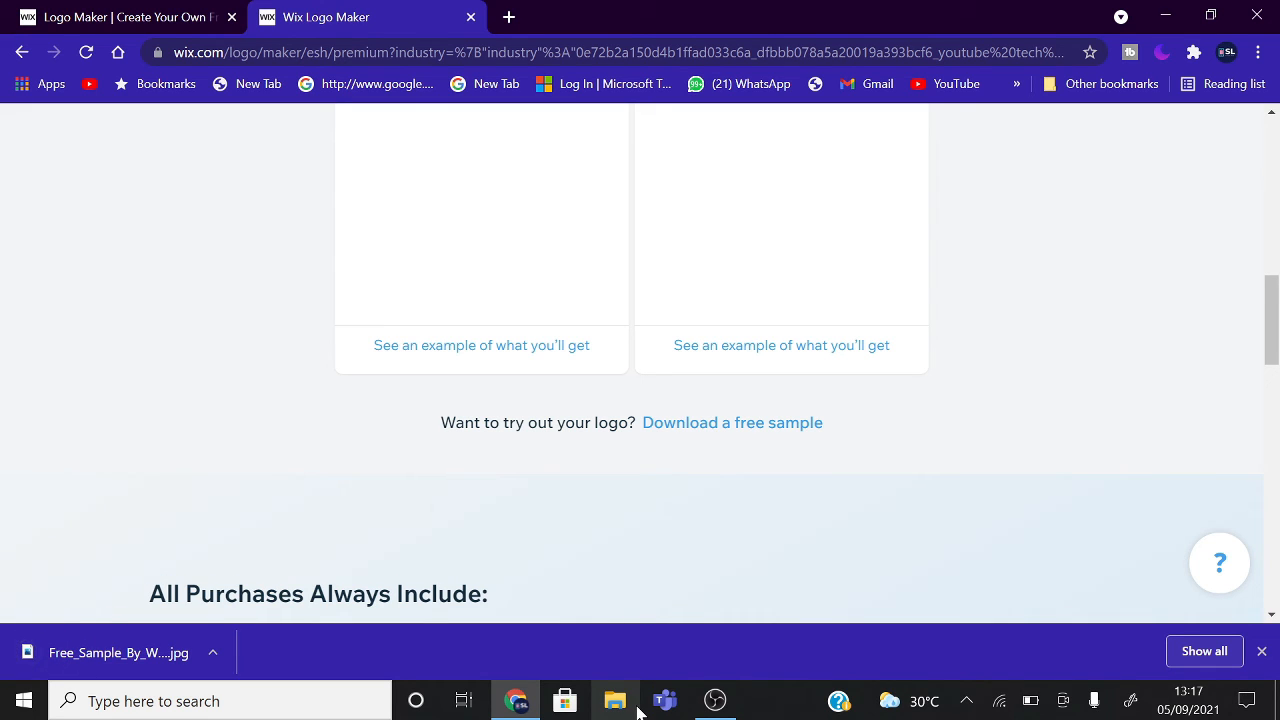
Switch to File Explorer, open Free_Sample_By_Wix (1).jpg from the Downloads folder, and enlarge the image to 110%
click(638, 708)
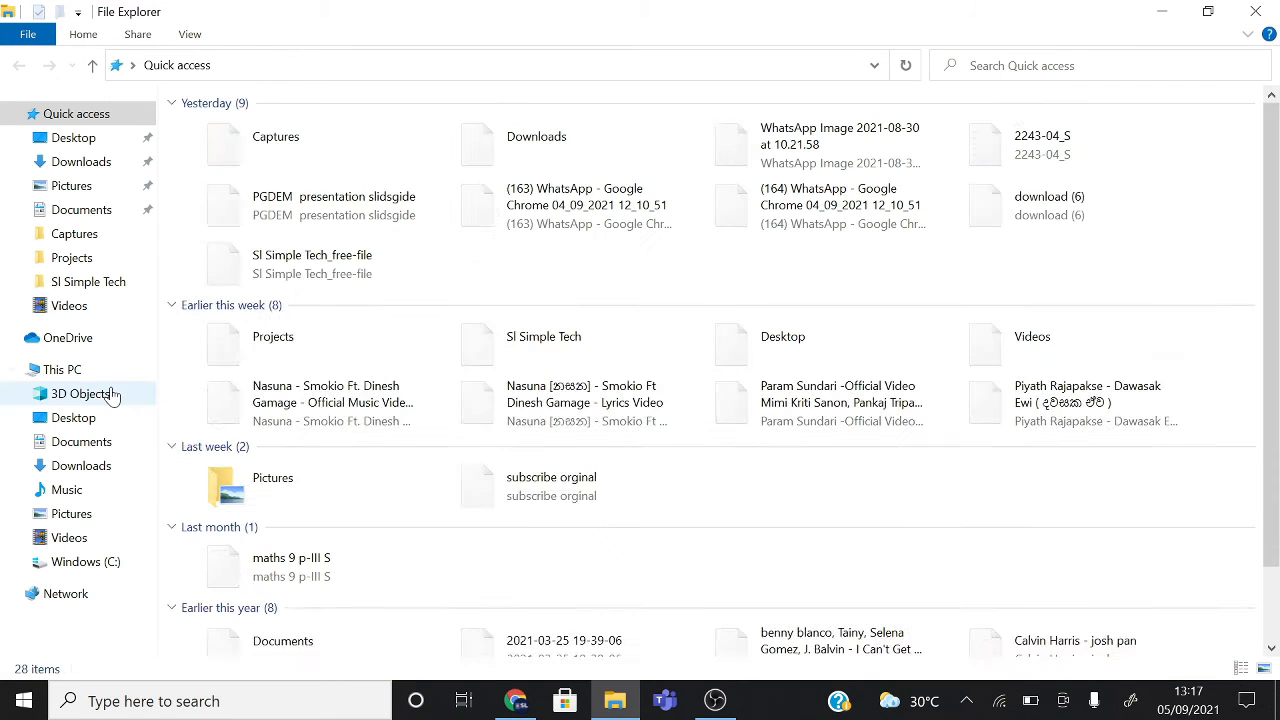
click(90, 162)
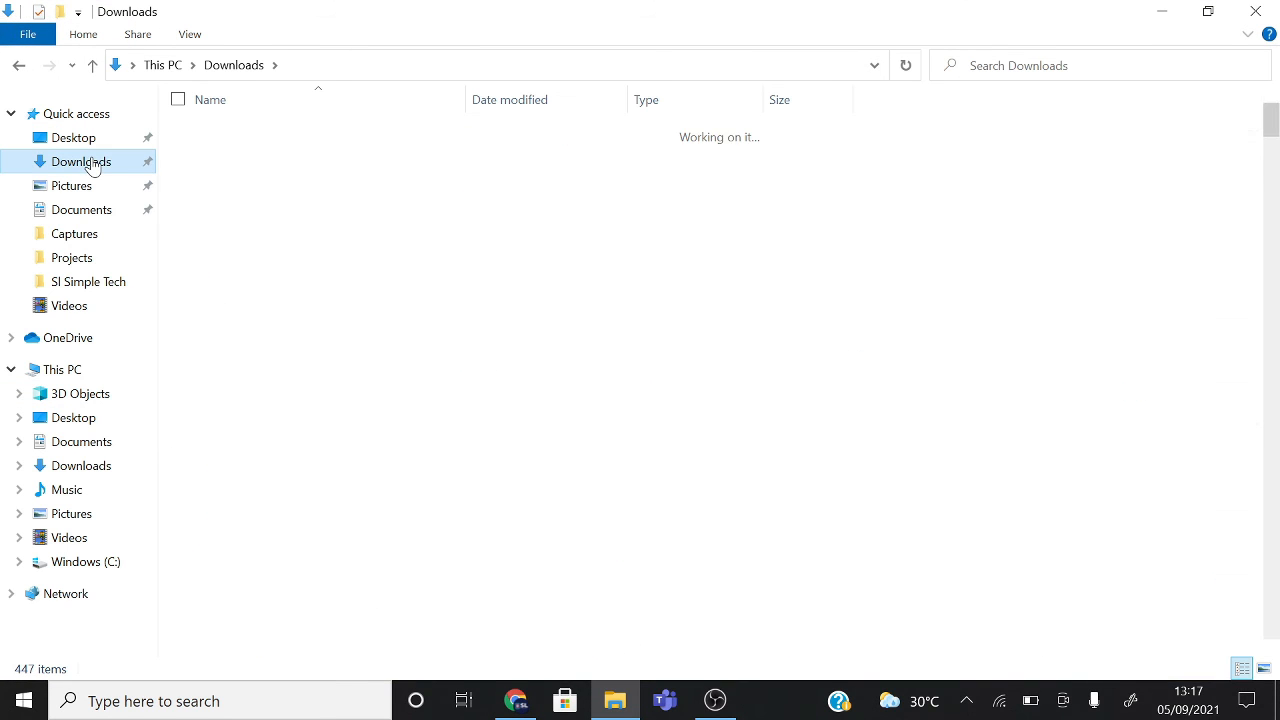
double_click(257, 160)
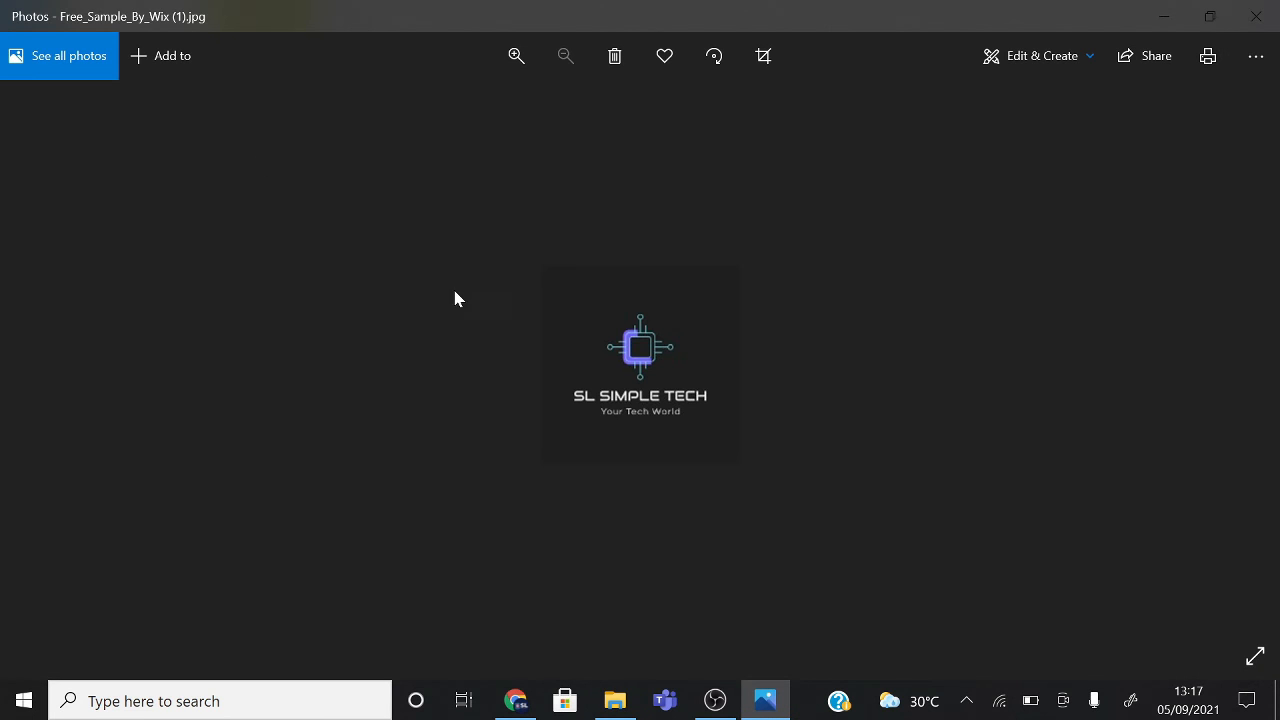
click(517, 62)
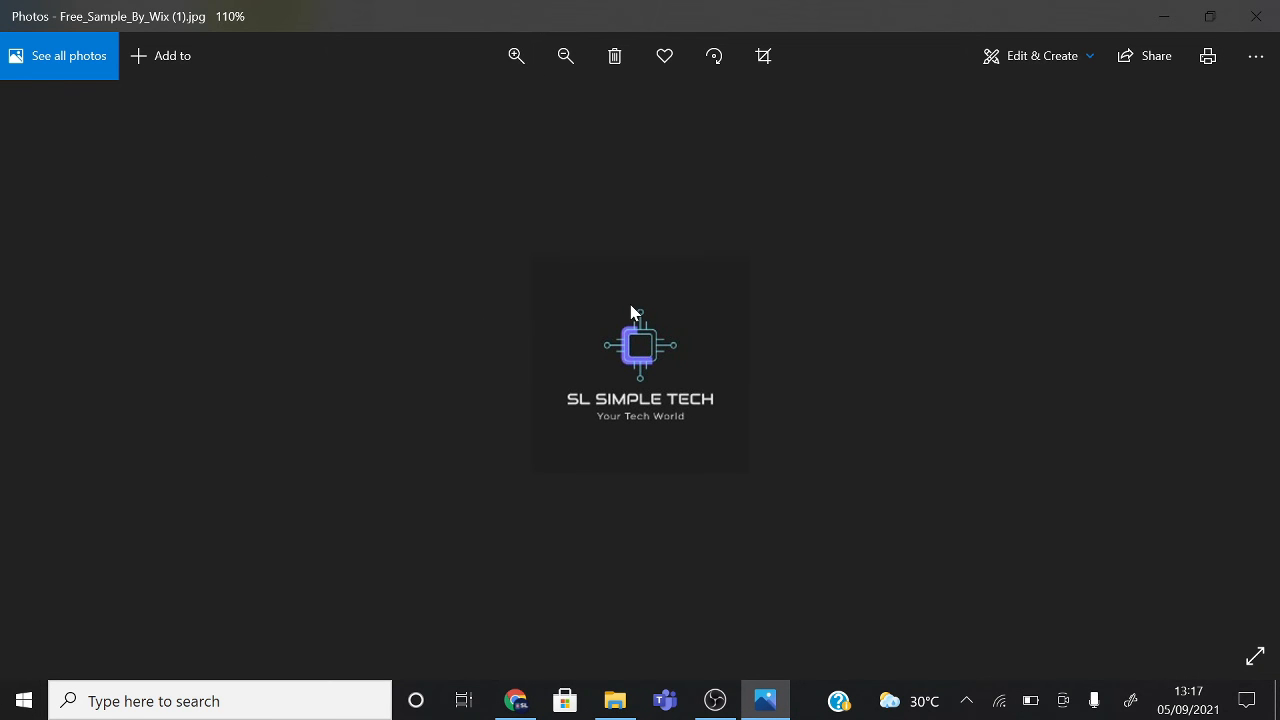